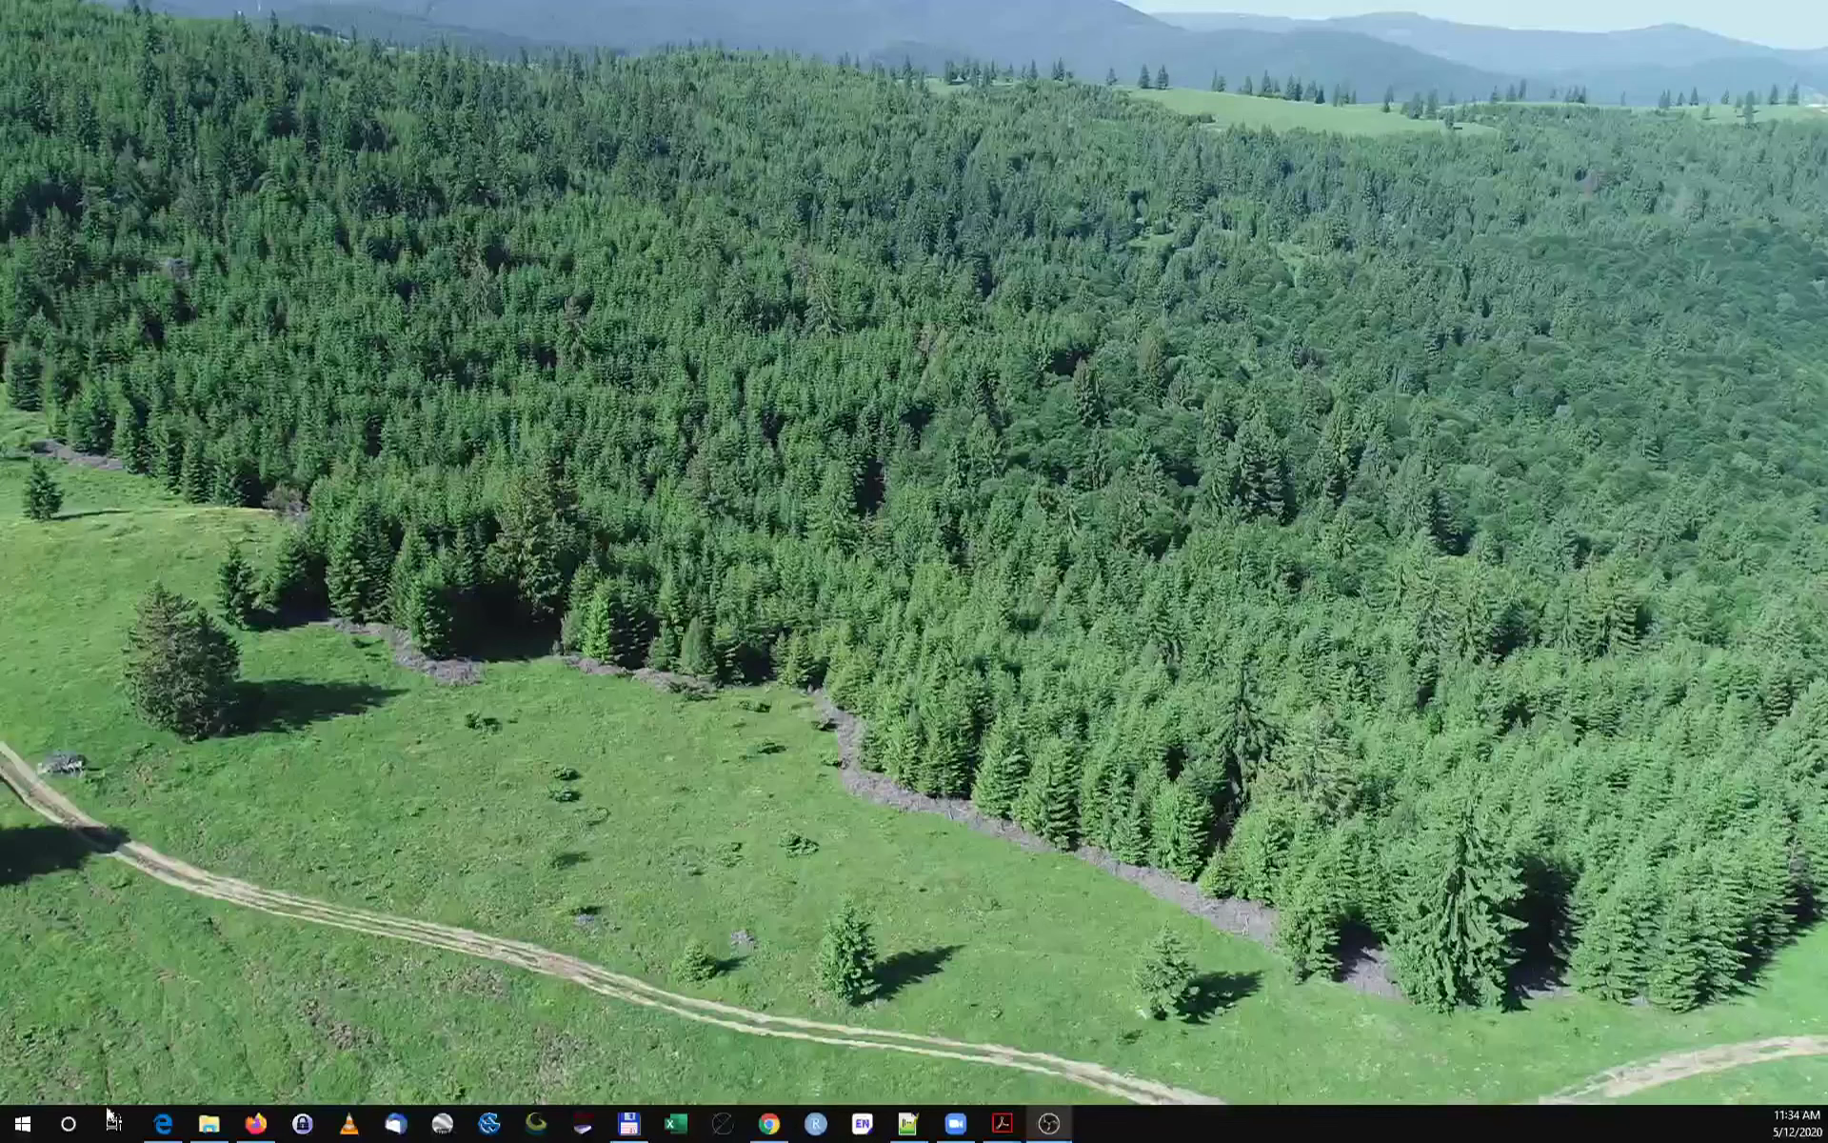
- Launch GIMP 2.10 from the Windows search box
left_click(68, 1123)
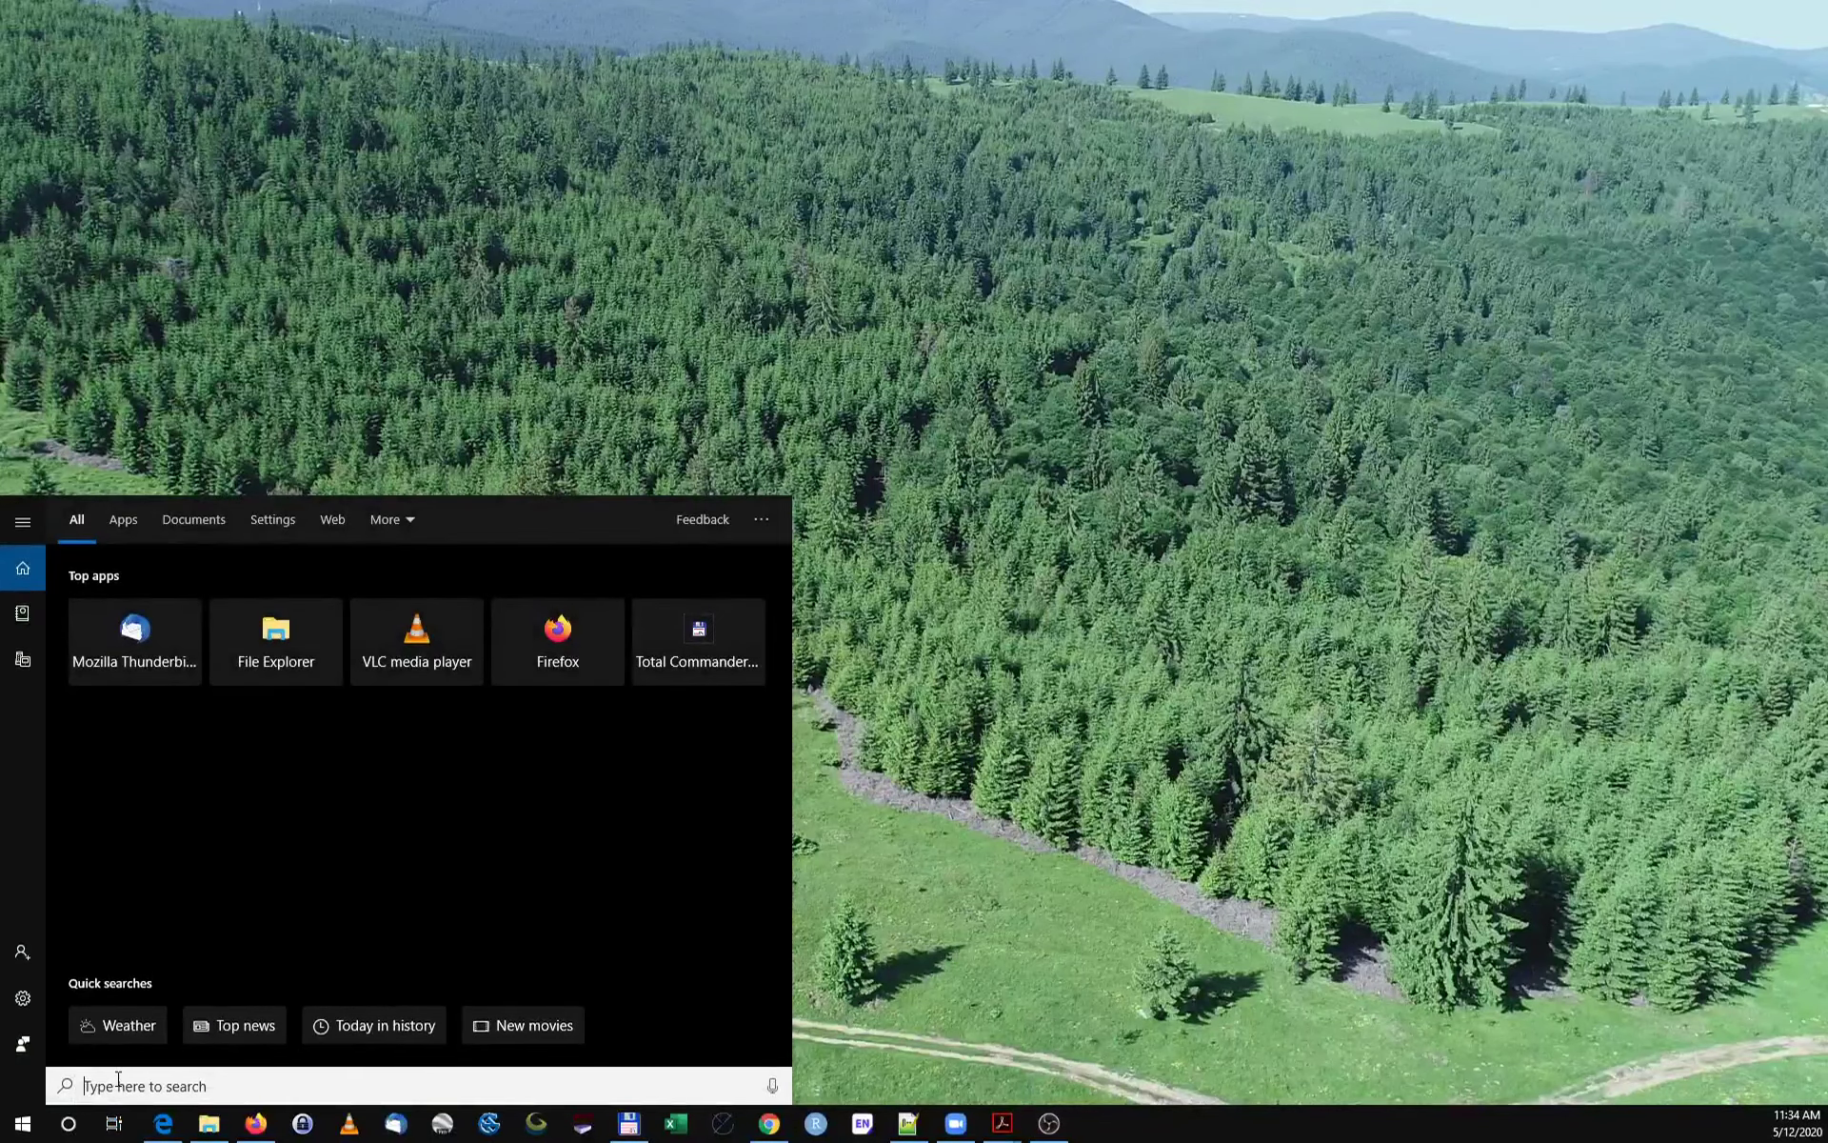
type("gimp")
key("Return")
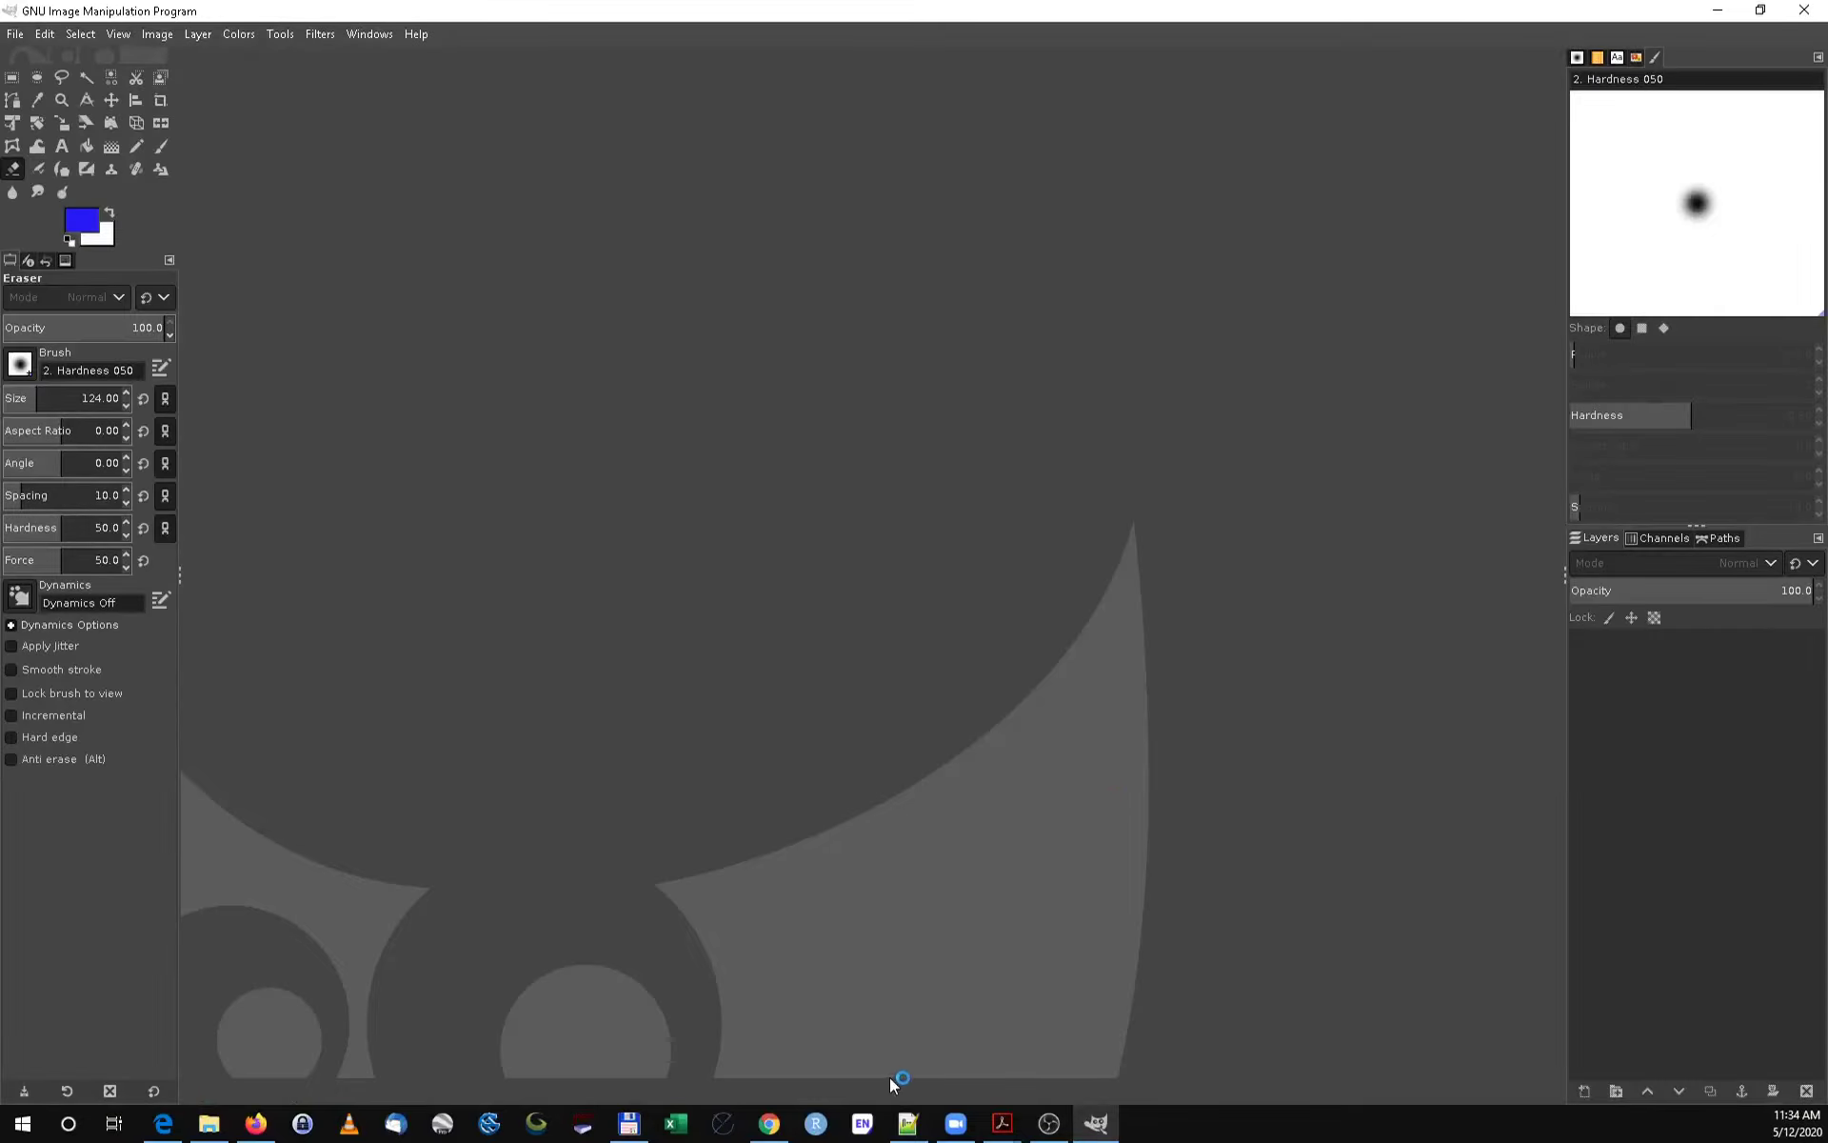
- Open SM09_Nume_prenume_GR11.svg from the SM09 folder in File Explorer, then minimize Explorer
left_click(209, 1124)
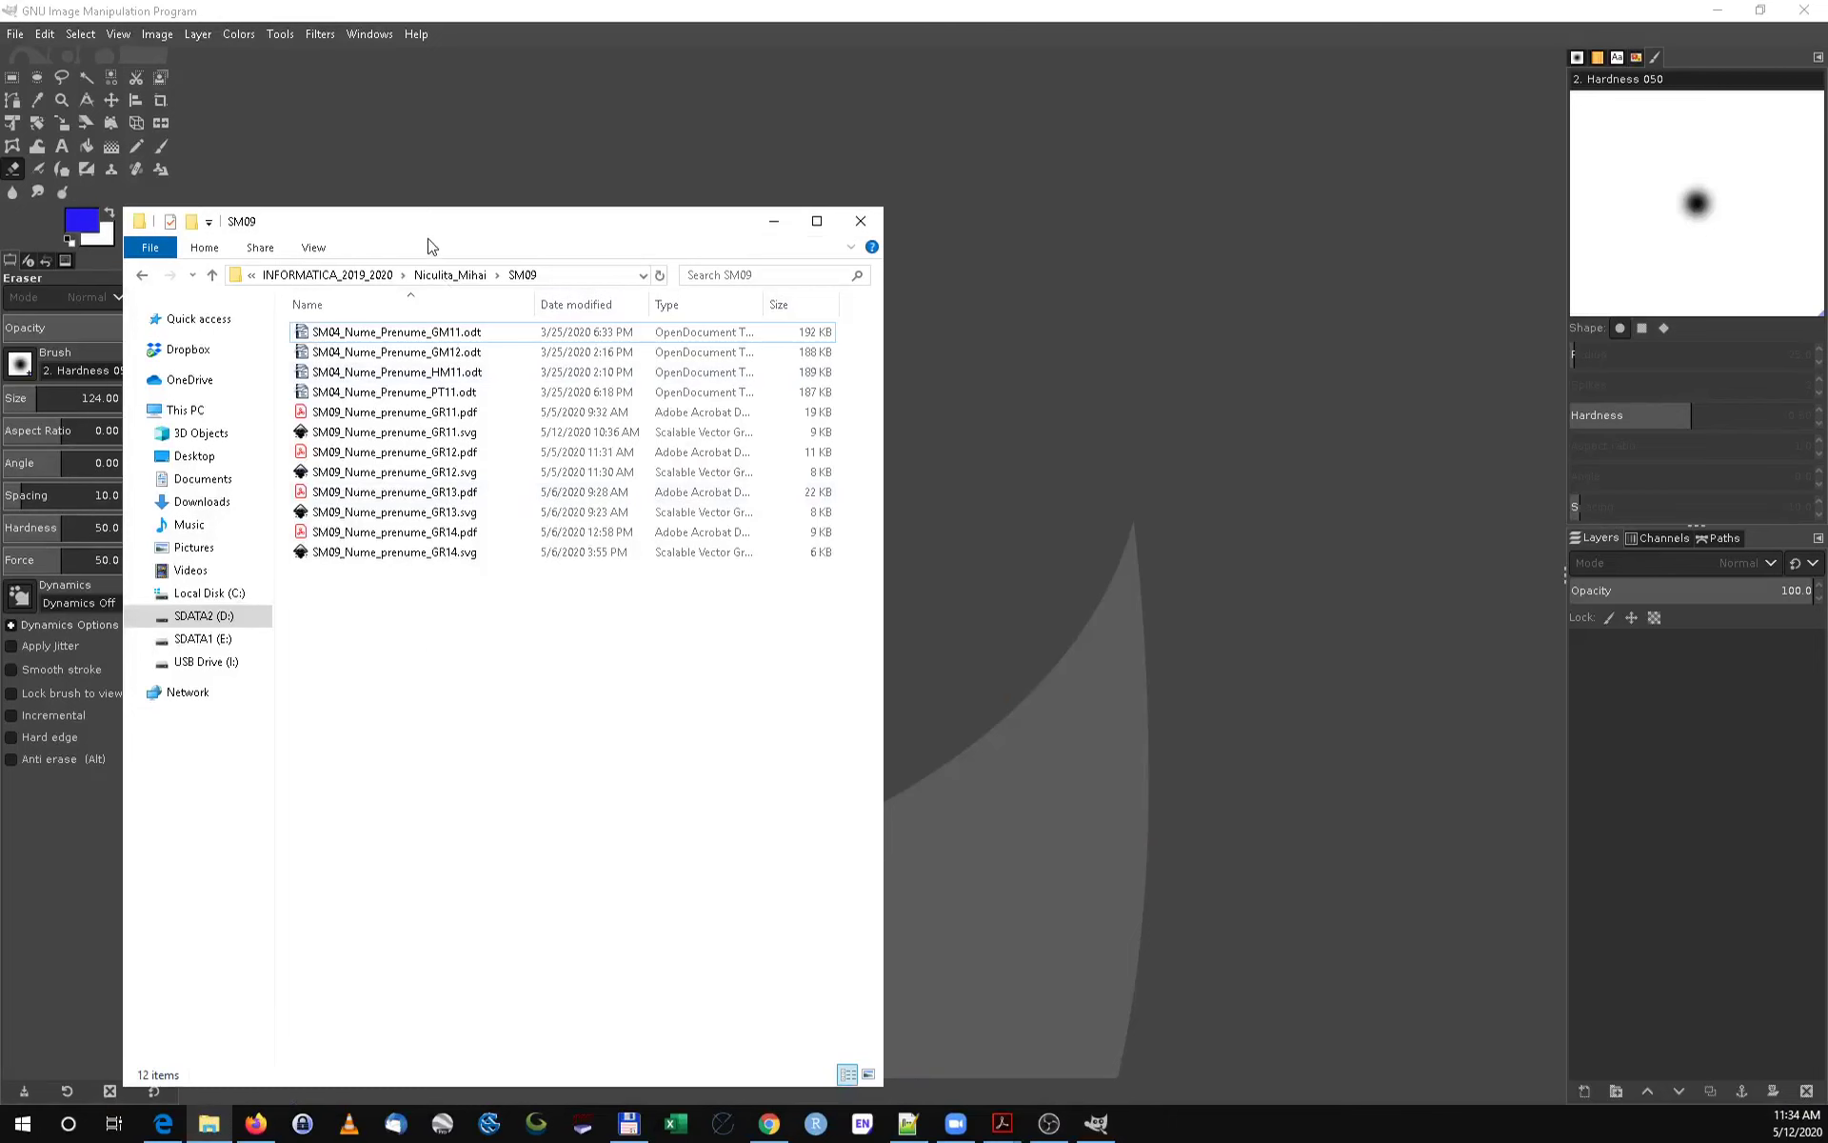
mouse_move(434, 239)
left_mouse_down()
mouse_move(612, 176)
mouse_move(1034, 111)
left_mouse_up()
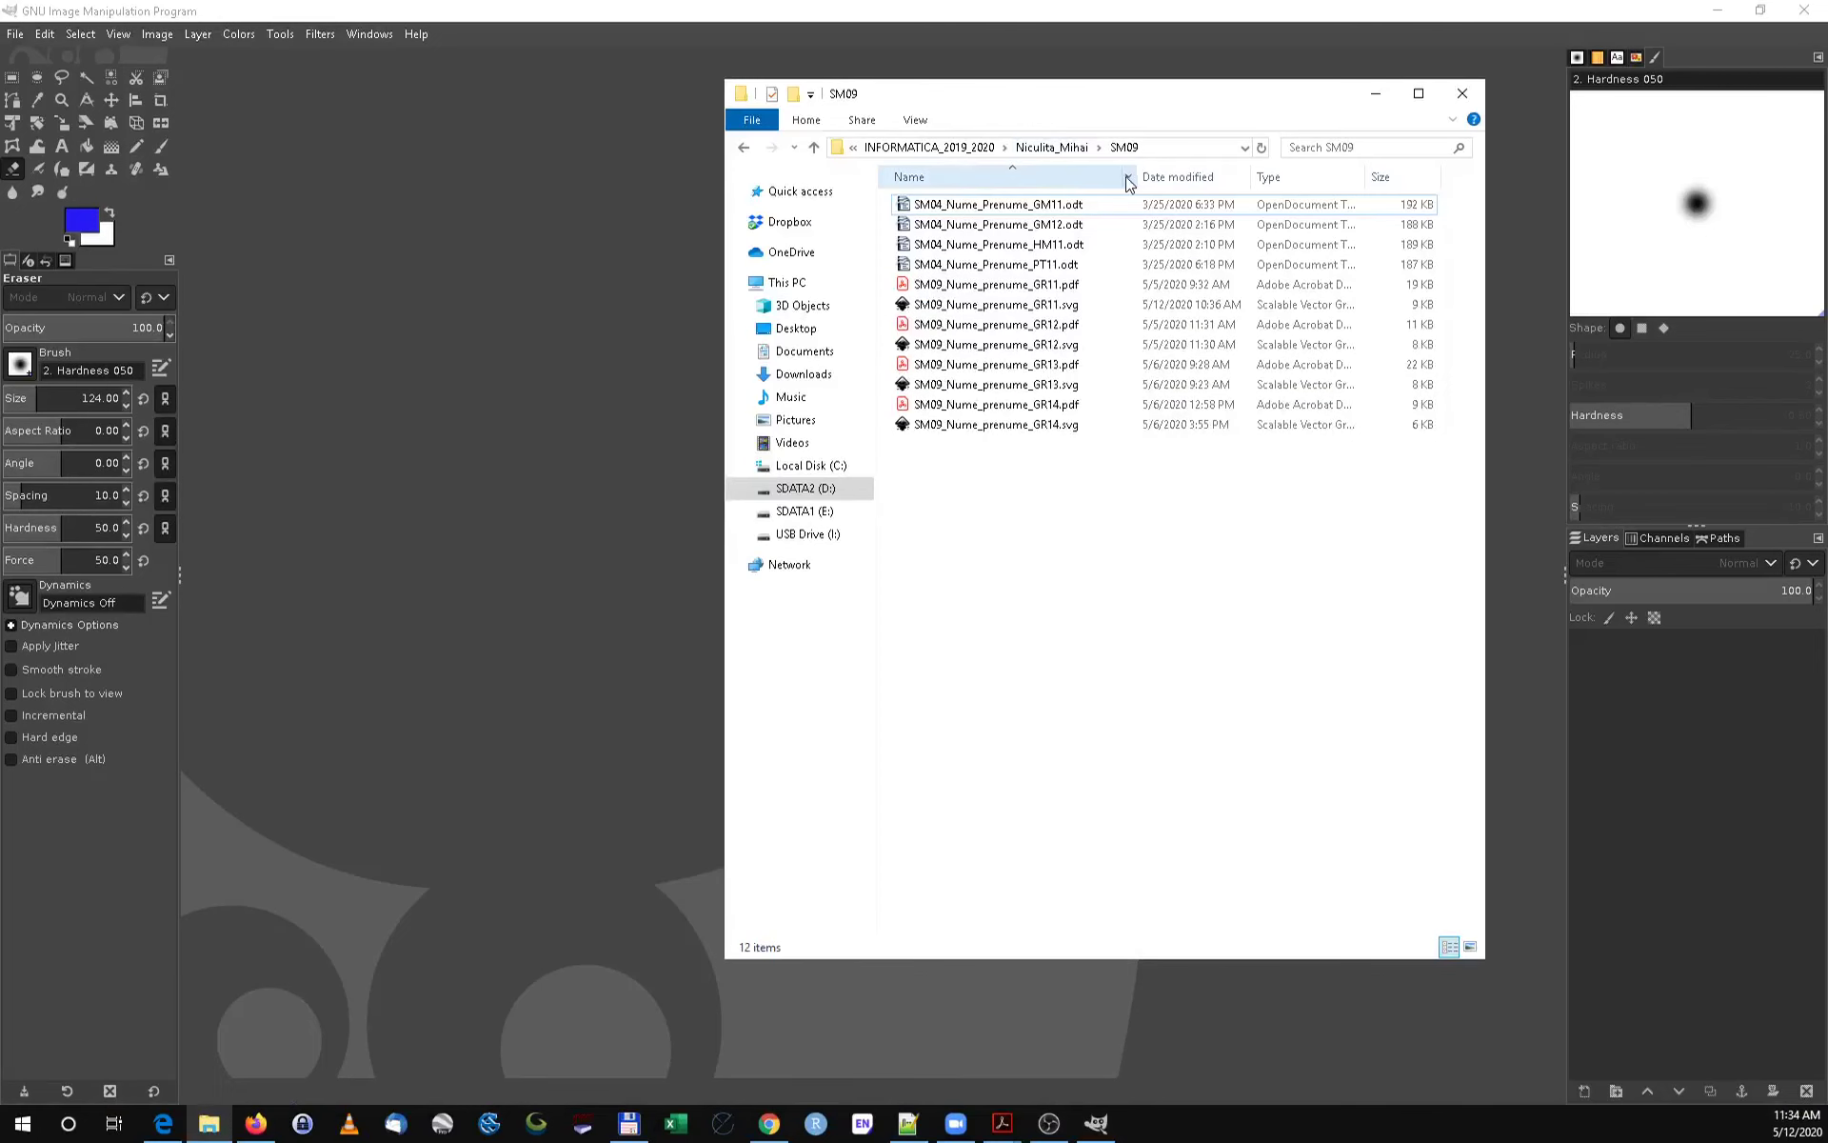
left_click_drag(1140, 177, 1251, 177)
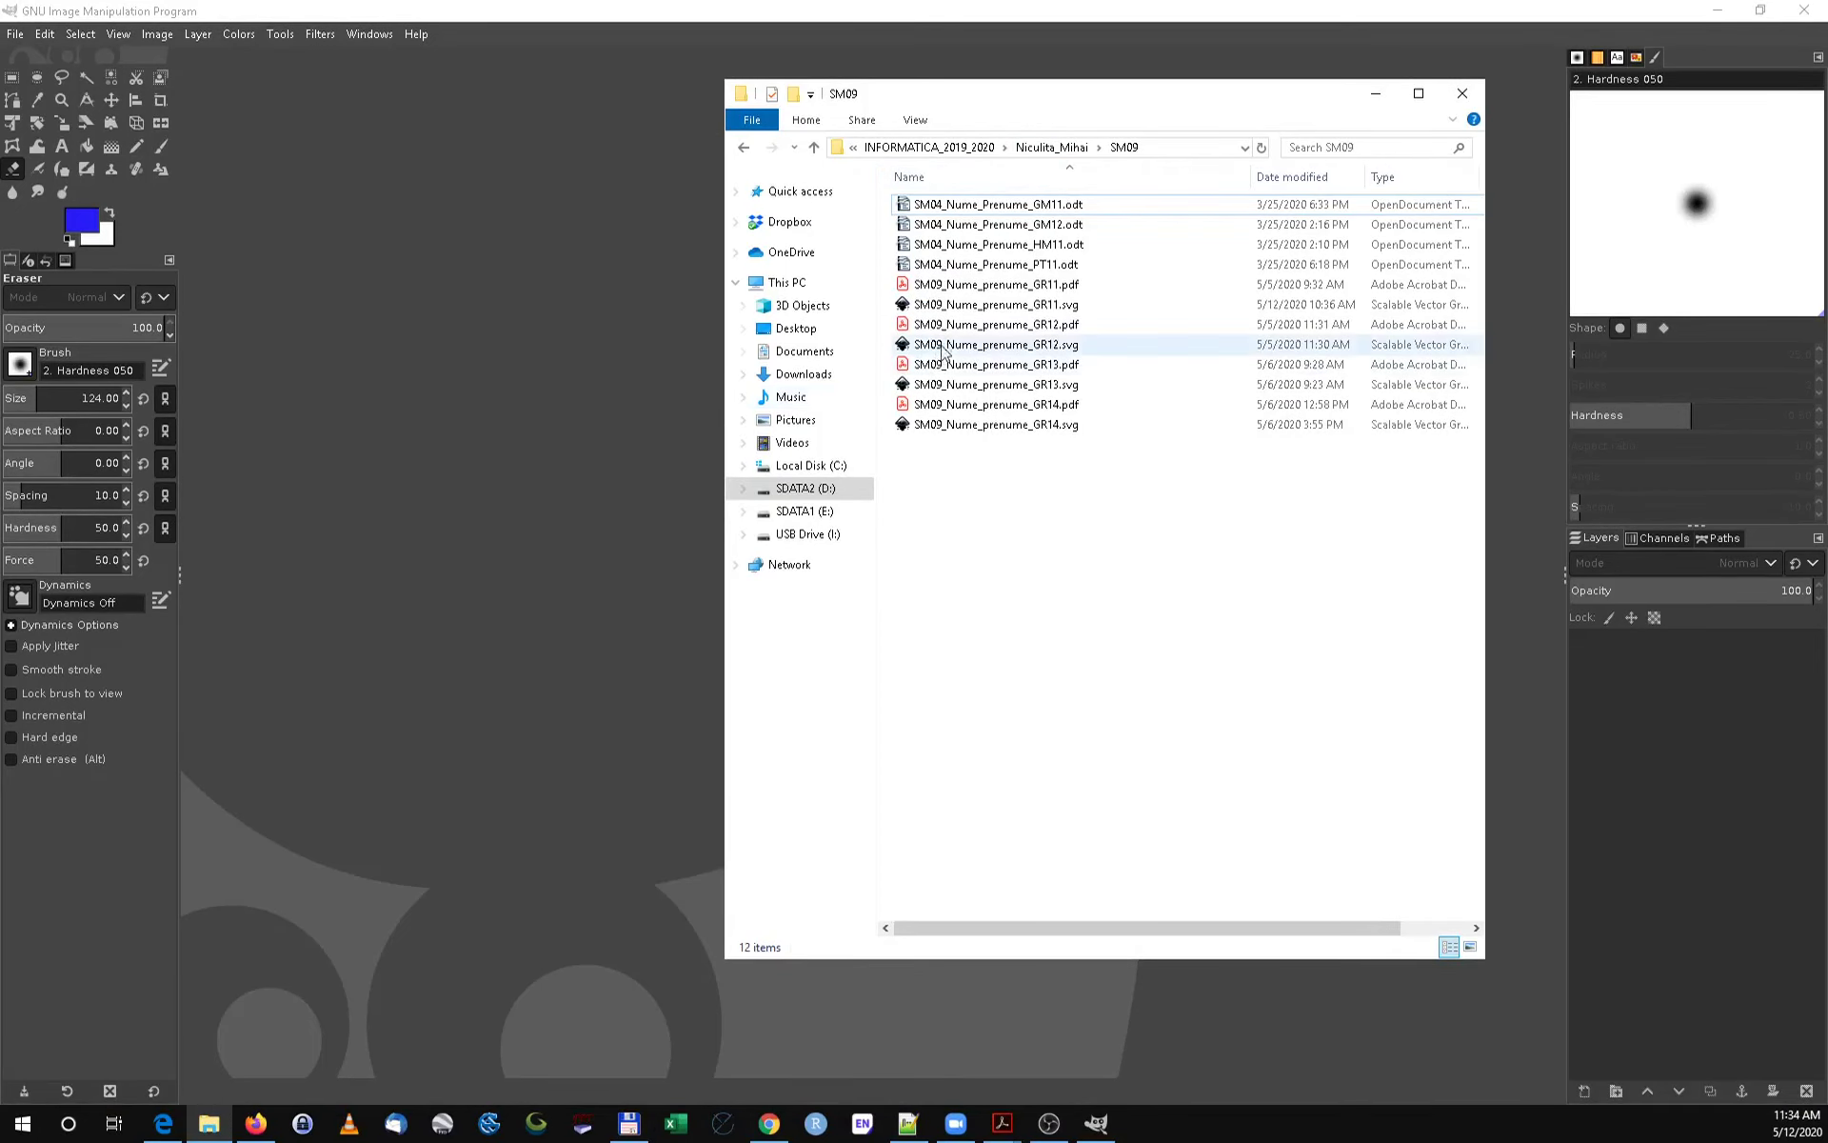
left_click(978, 312)
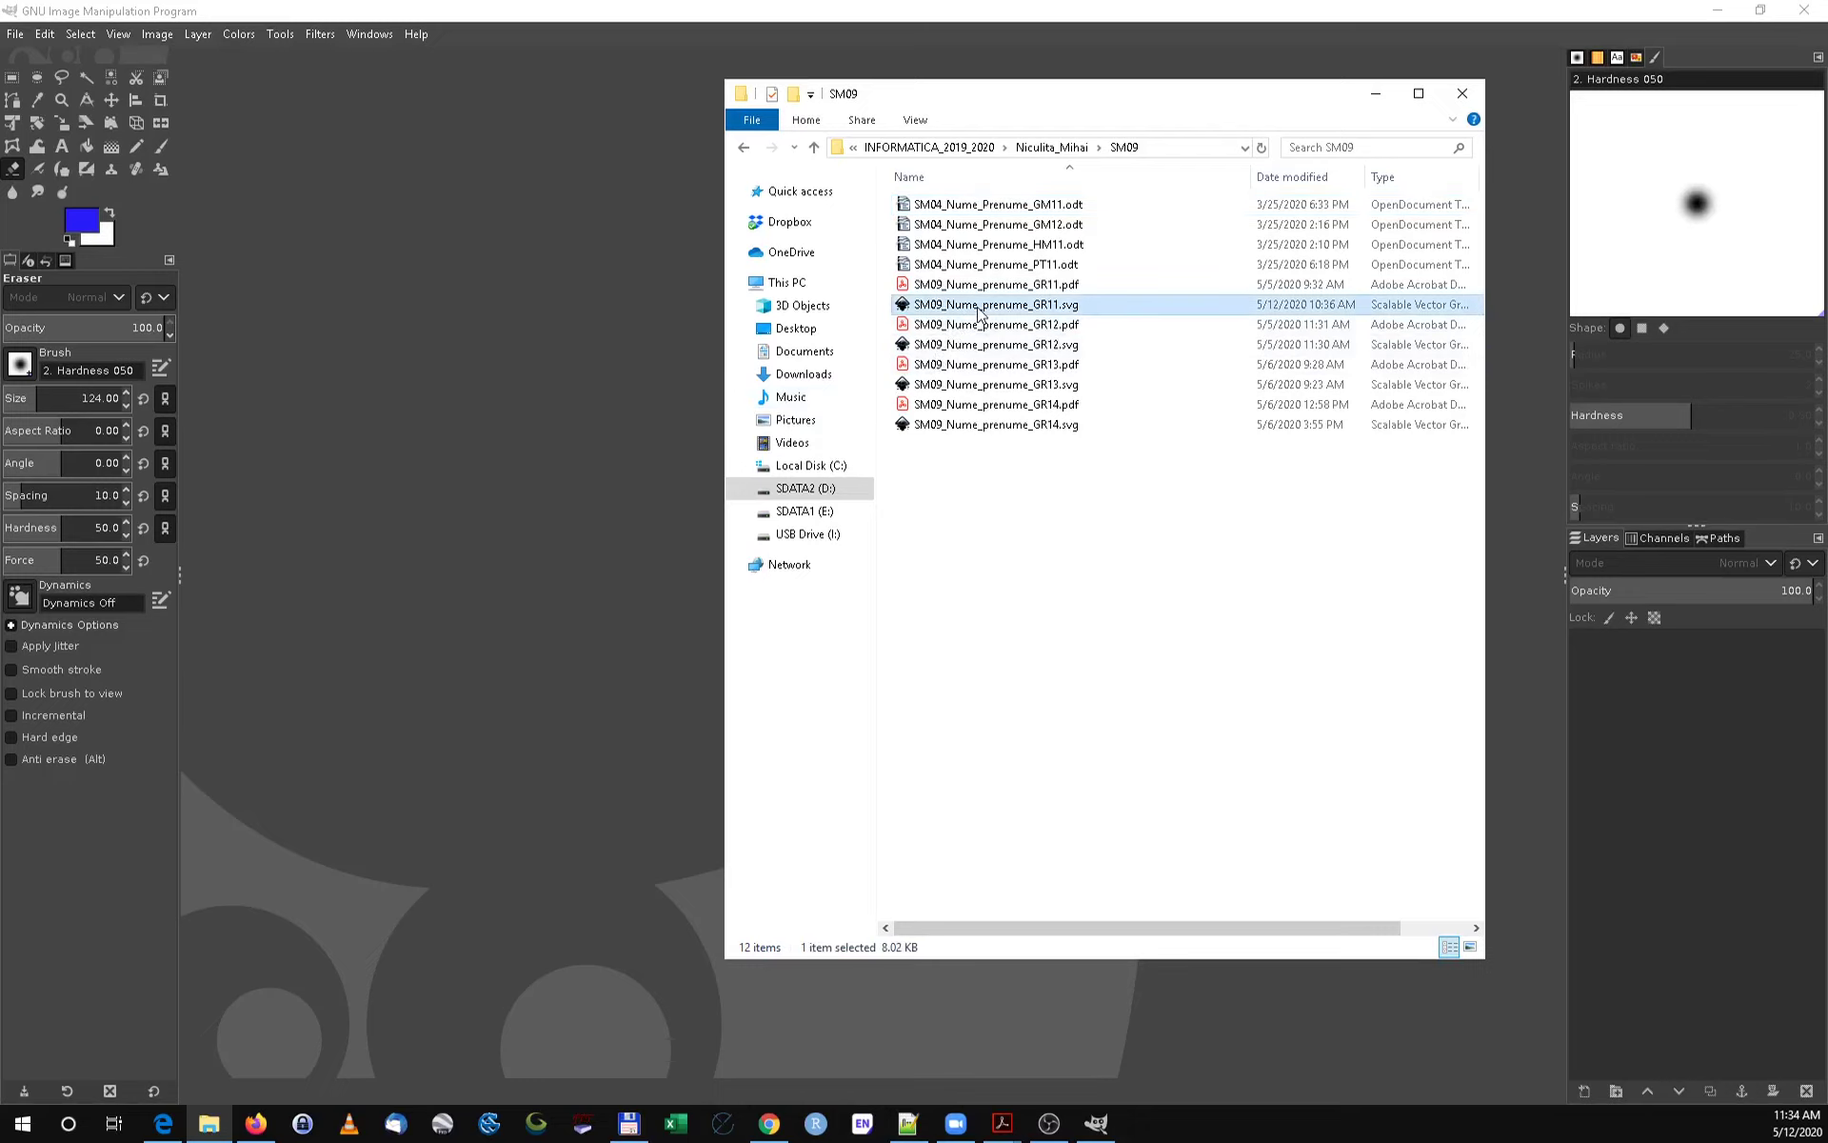
double_click(979, 312)
left_click(1376, 93)
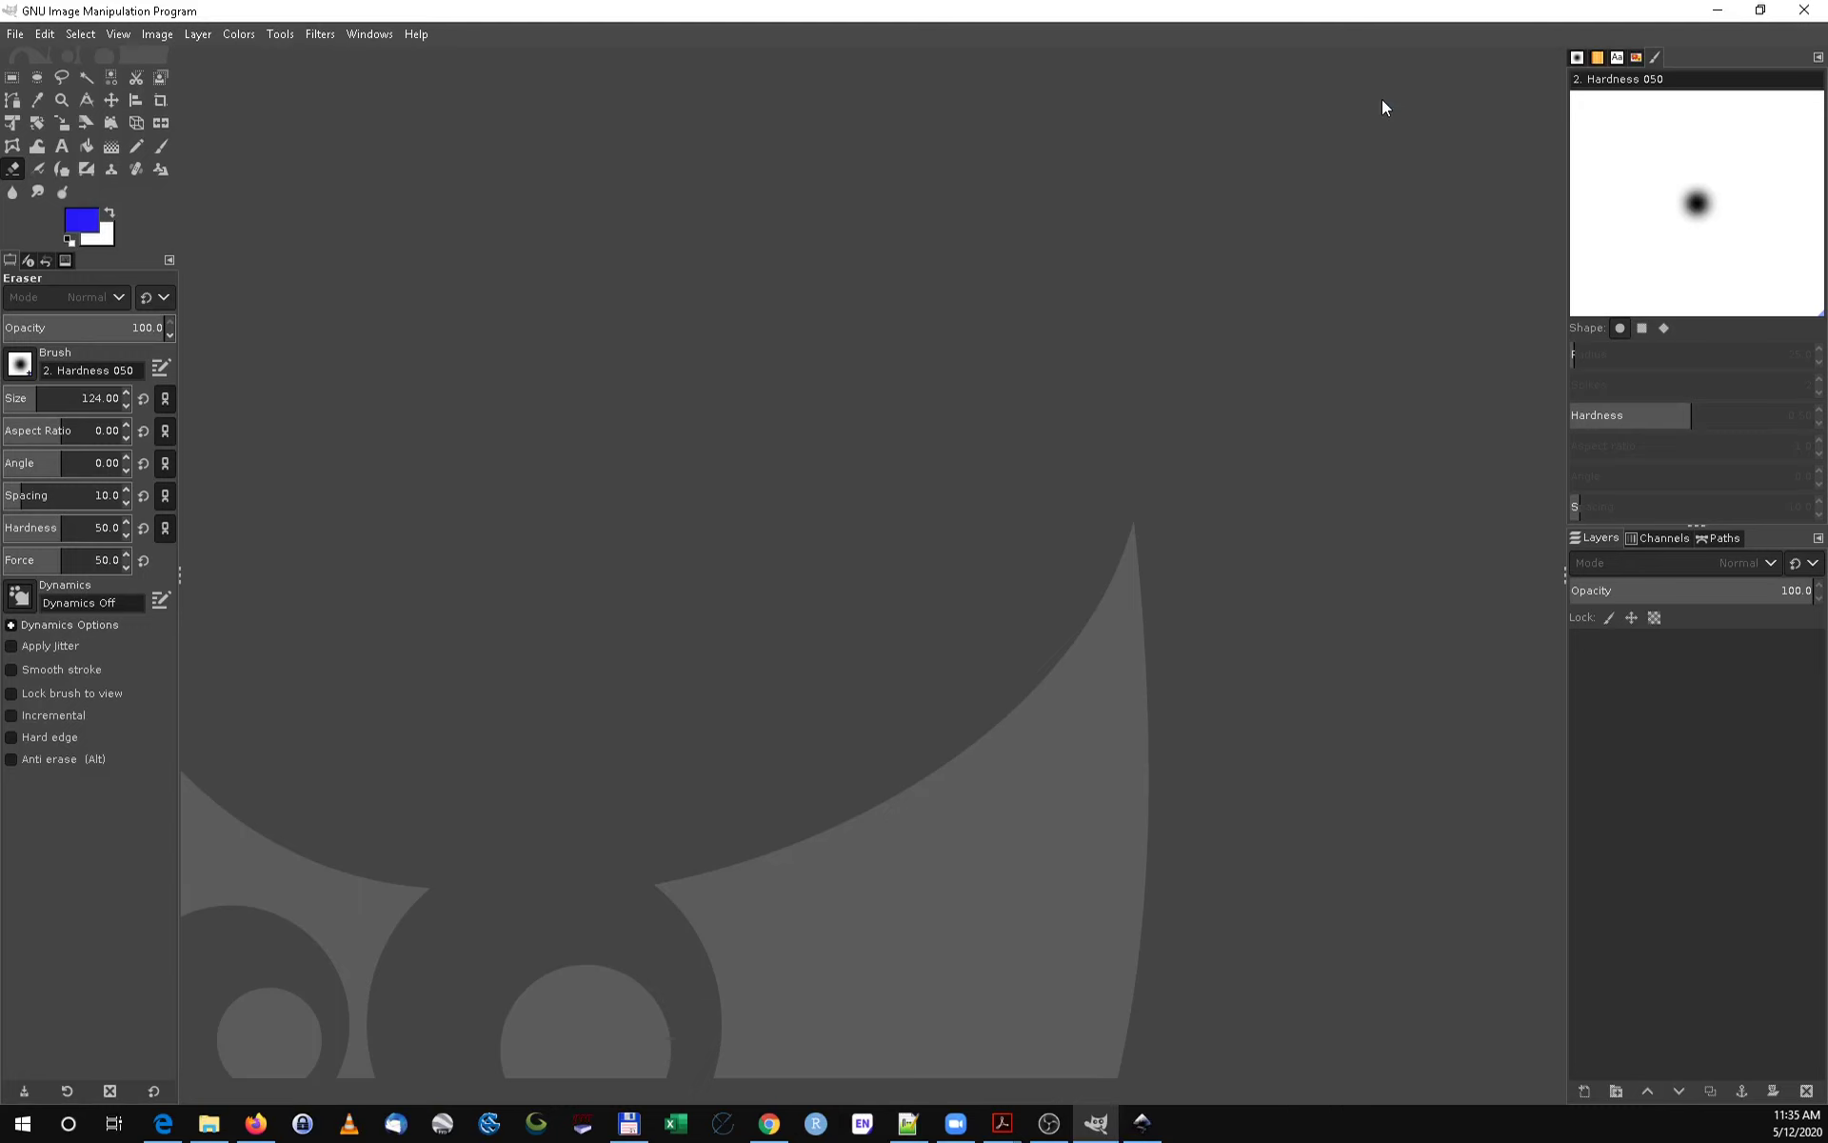
- Bring the Inkscape map layout to the front and zoom out to show the whole page
left_click(1142, 1123)
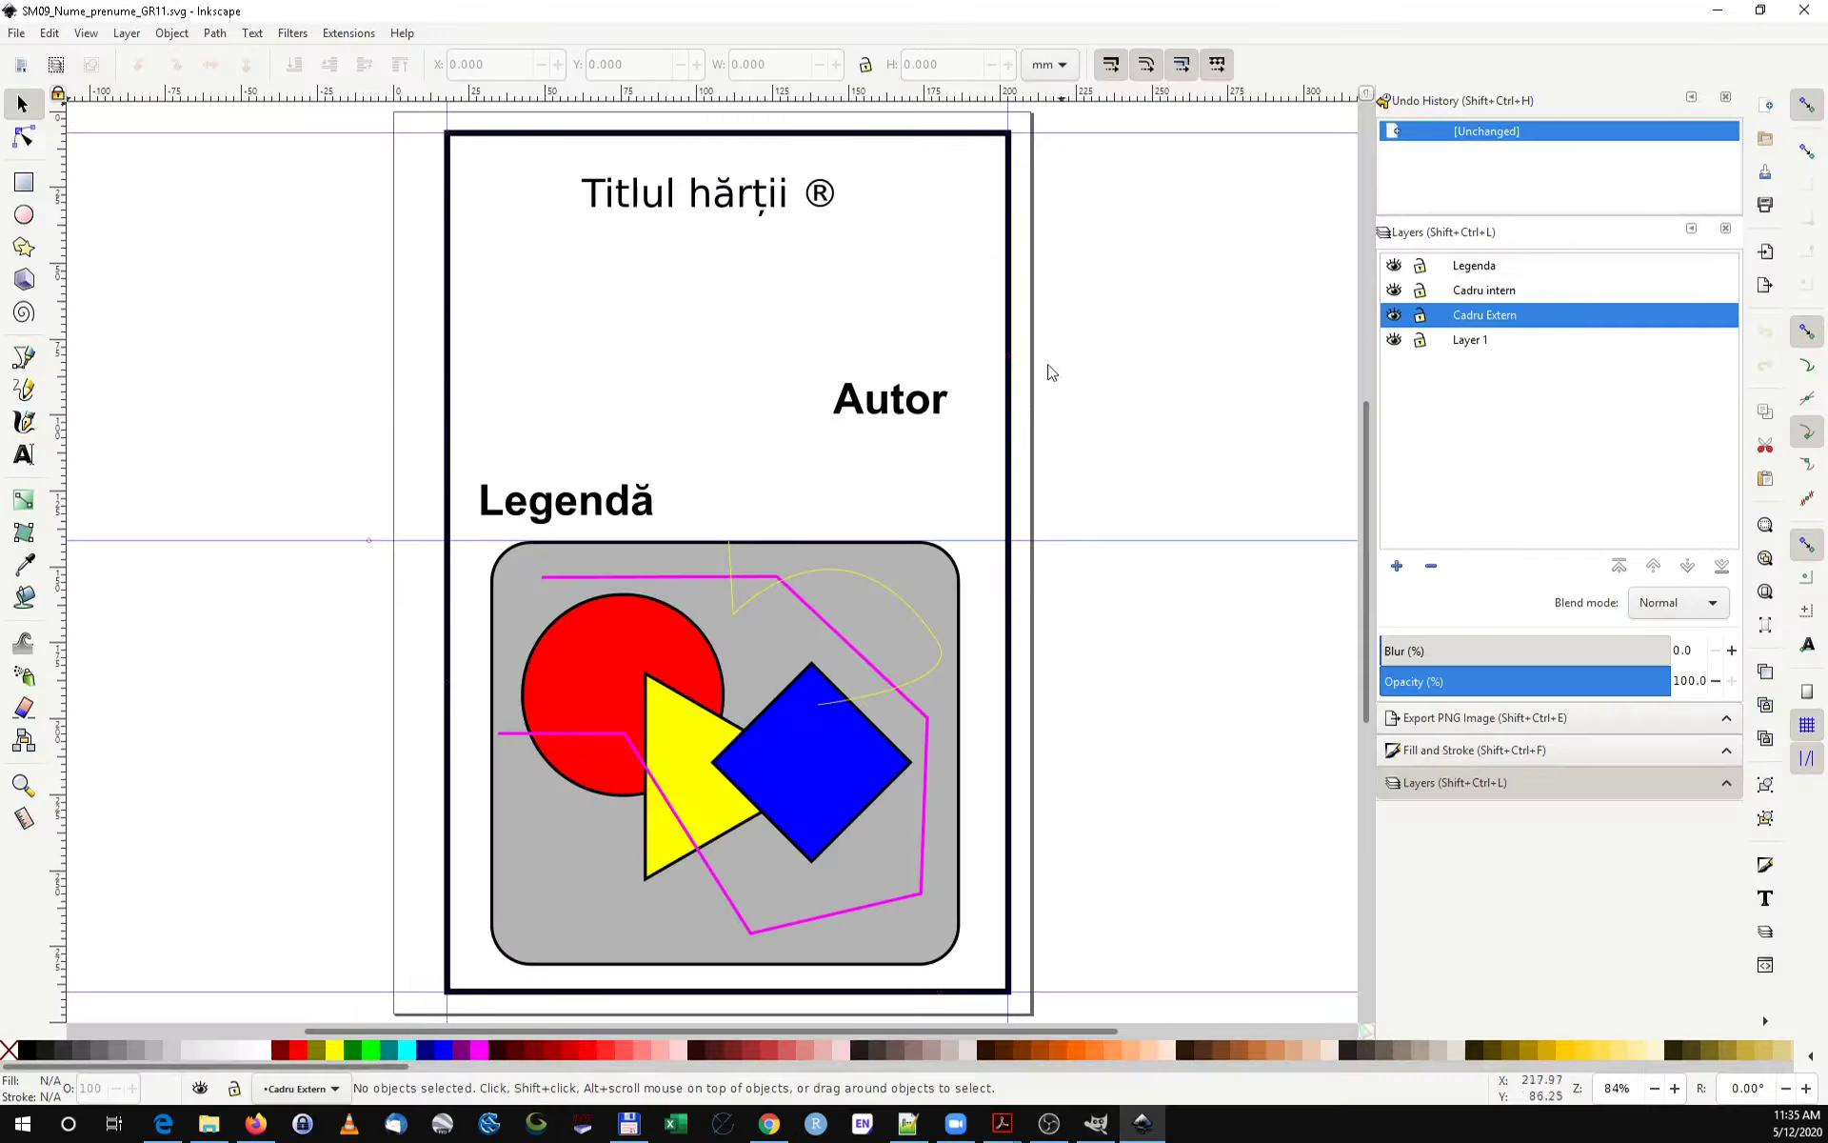
scroll(1112, 388, "down", 1, "ctrl")
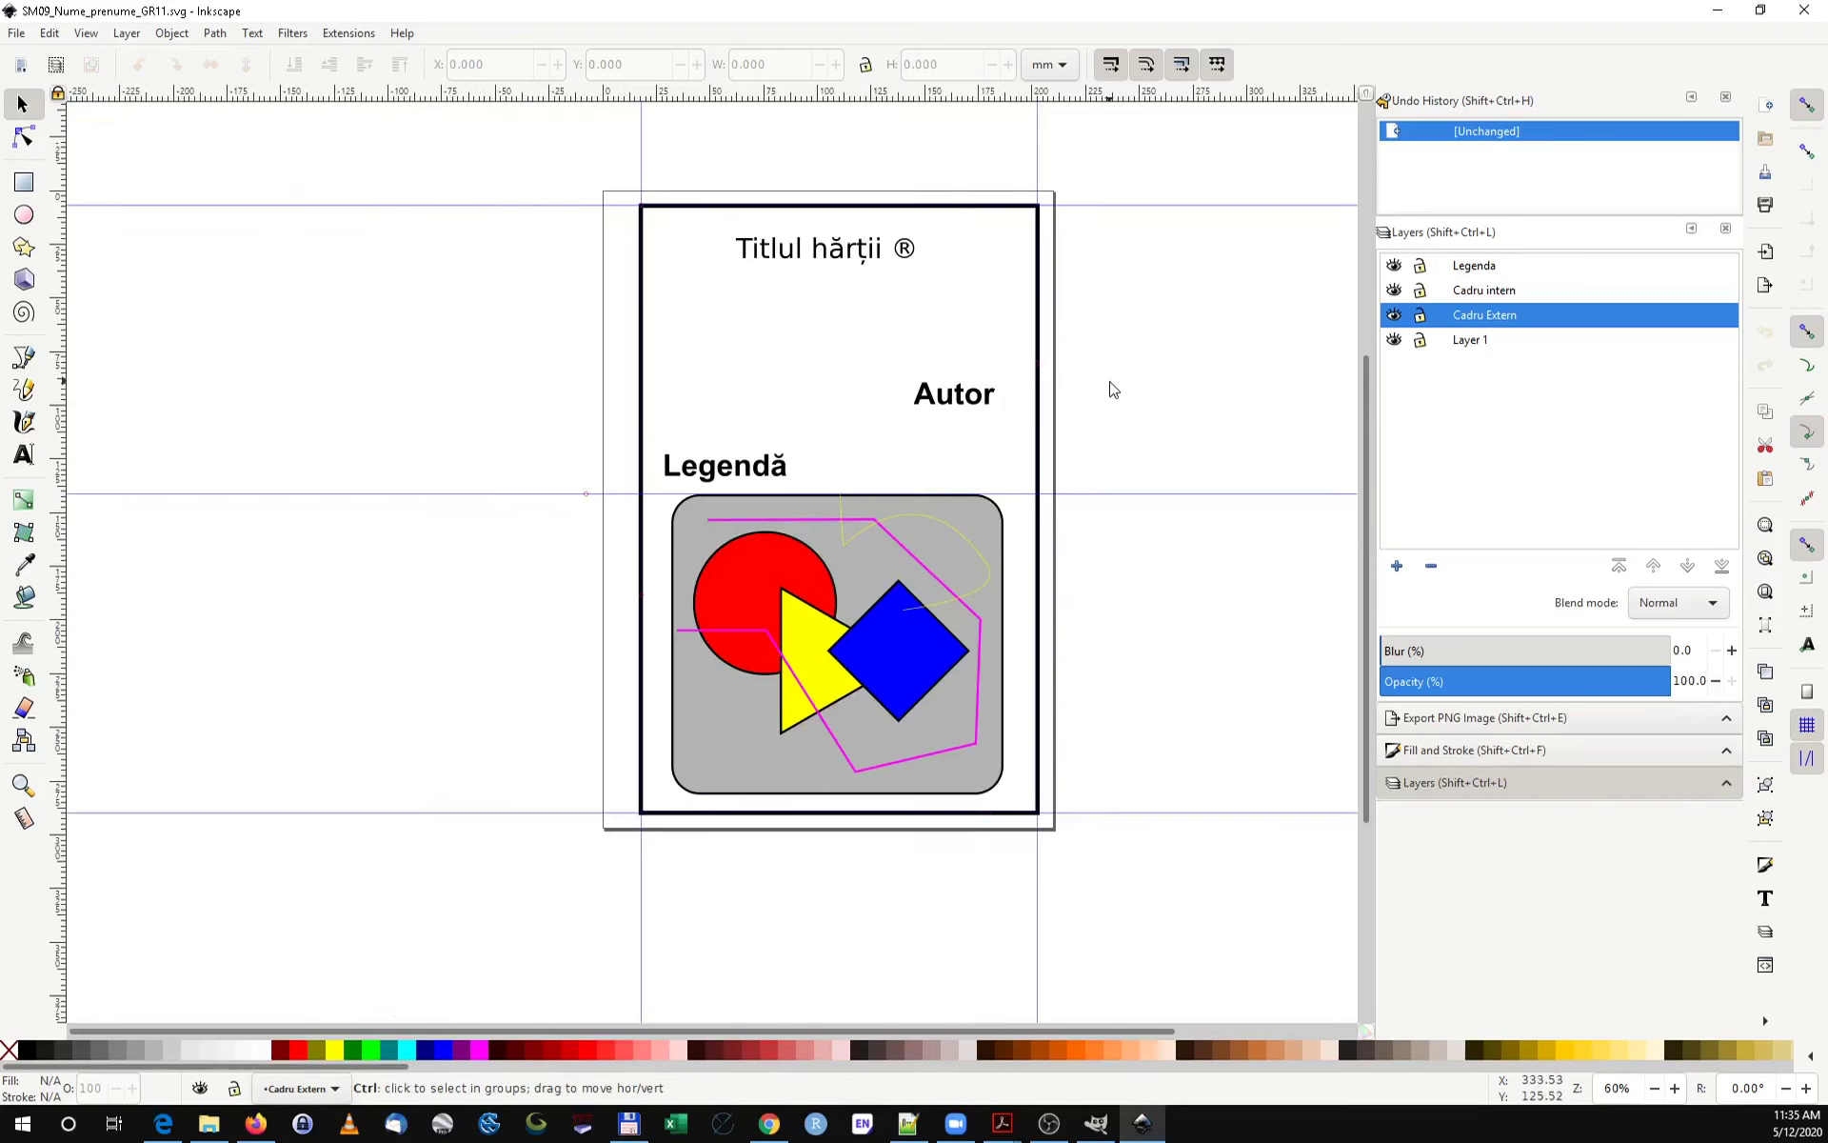
scroll(1112, 389, "up", 1, "ctrl")
scroll(1112, 389, "down", 1, "ctrl")
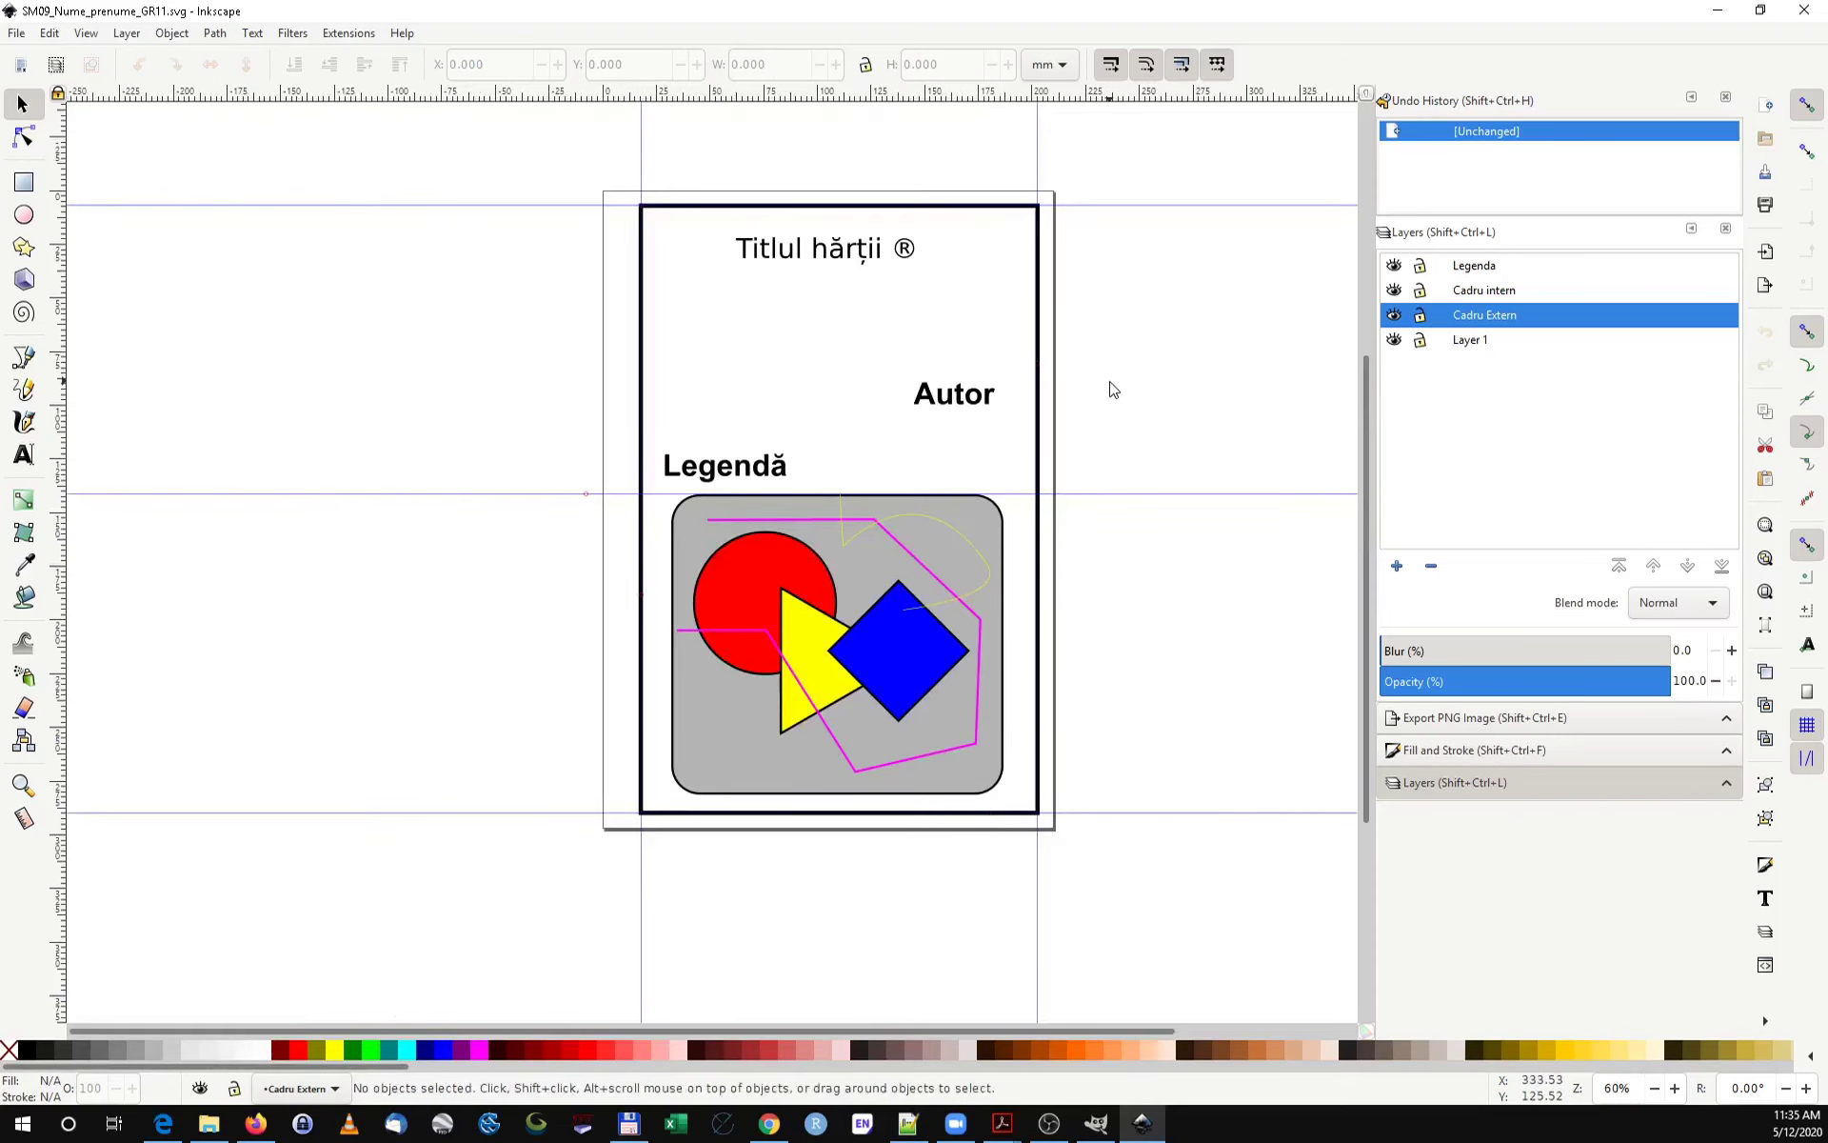
scroll(1112, 388, "right", 2)
scroll(1112, 388, "right", 4)
scroll(1112, 389, "right", 1)
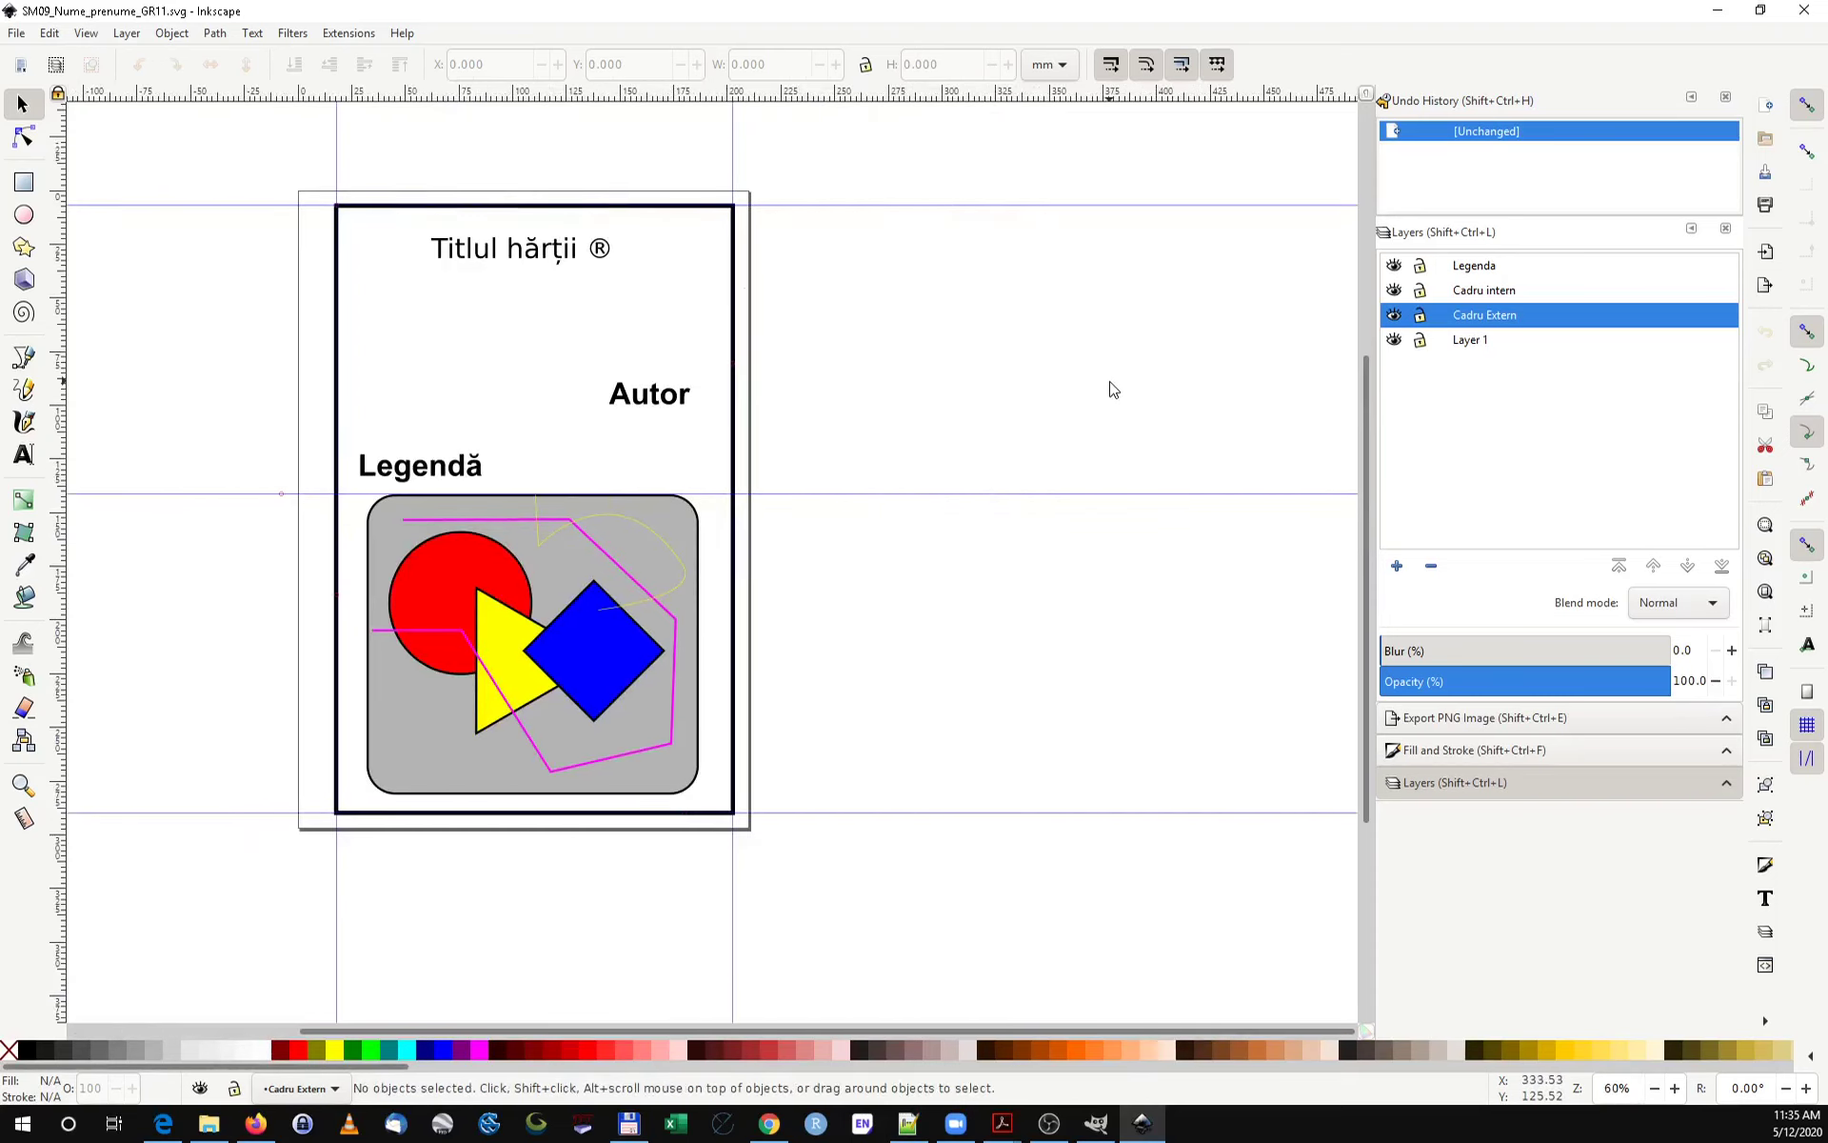
left_click(16, 33)
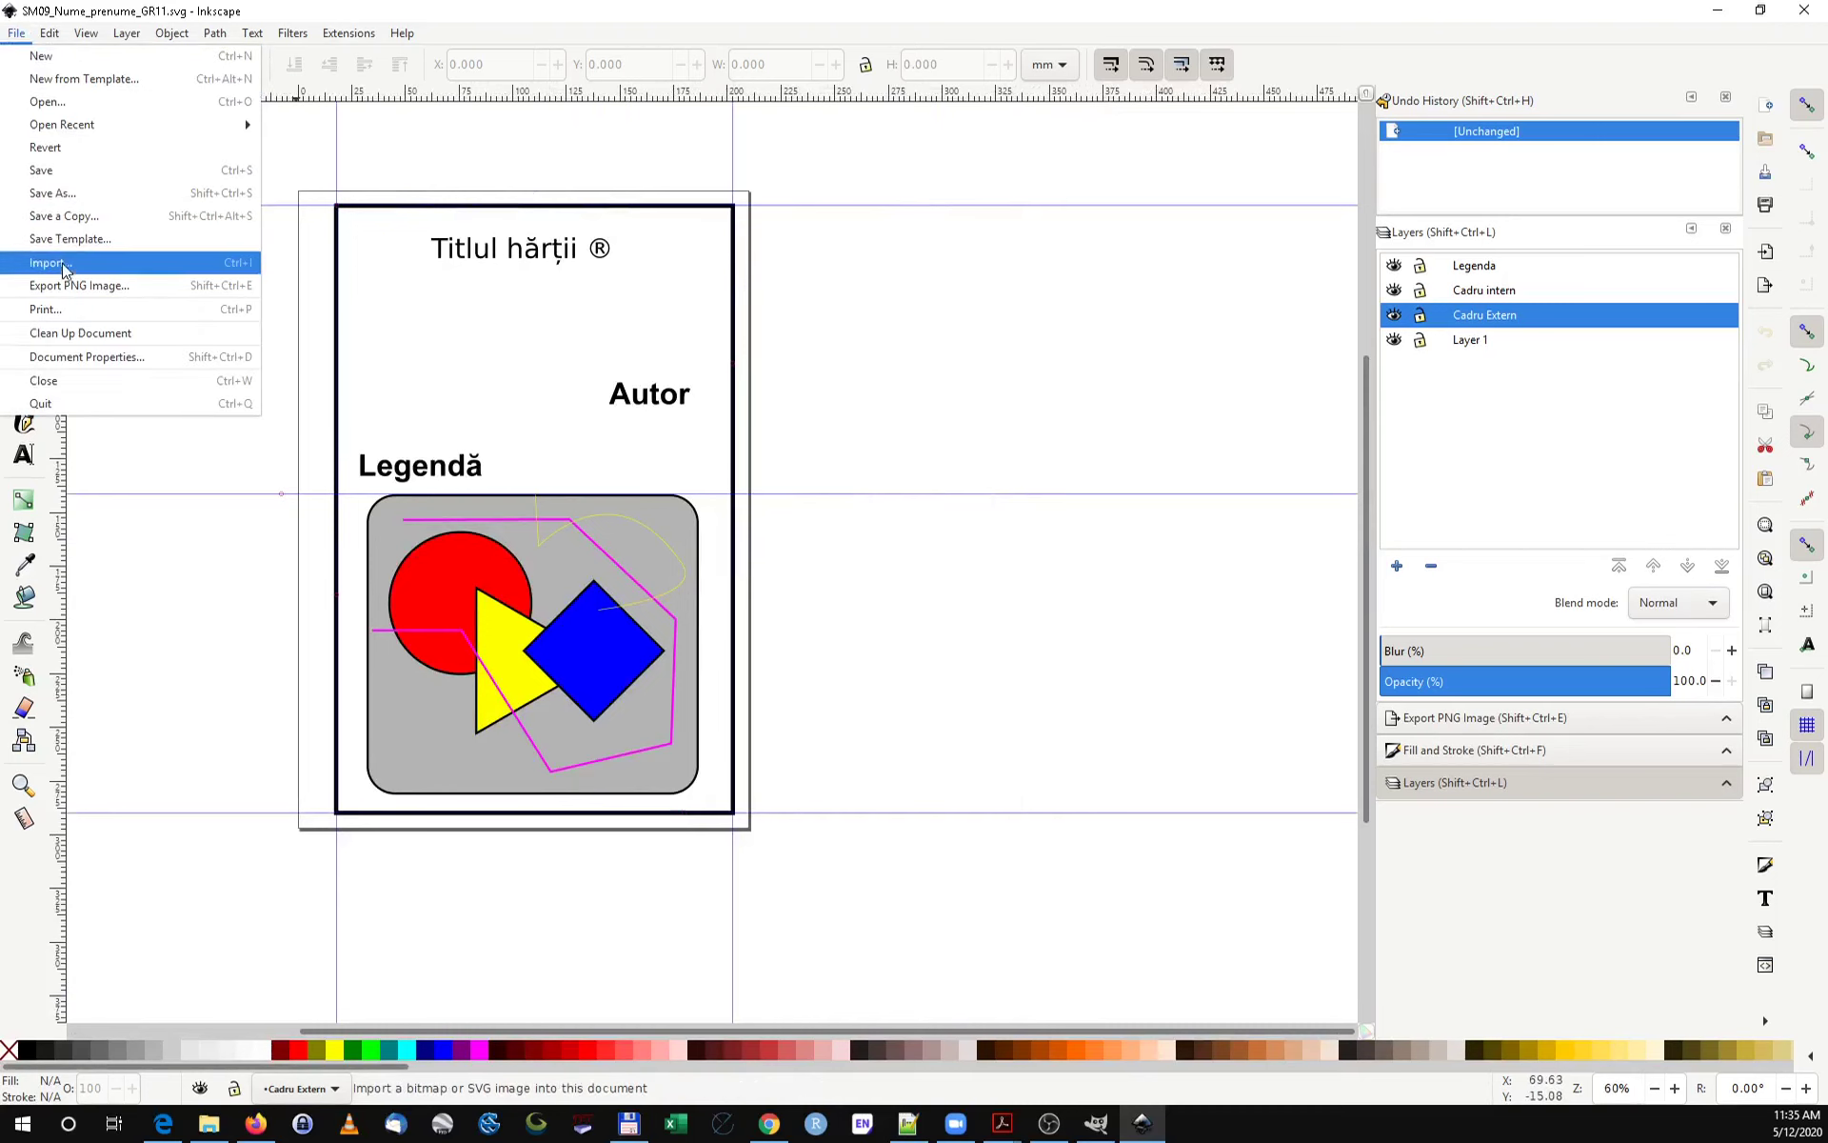
- Set the PNG export area to the full A4 page at 300 dpi (2480 × 3508 px)
left_click(69, 292)
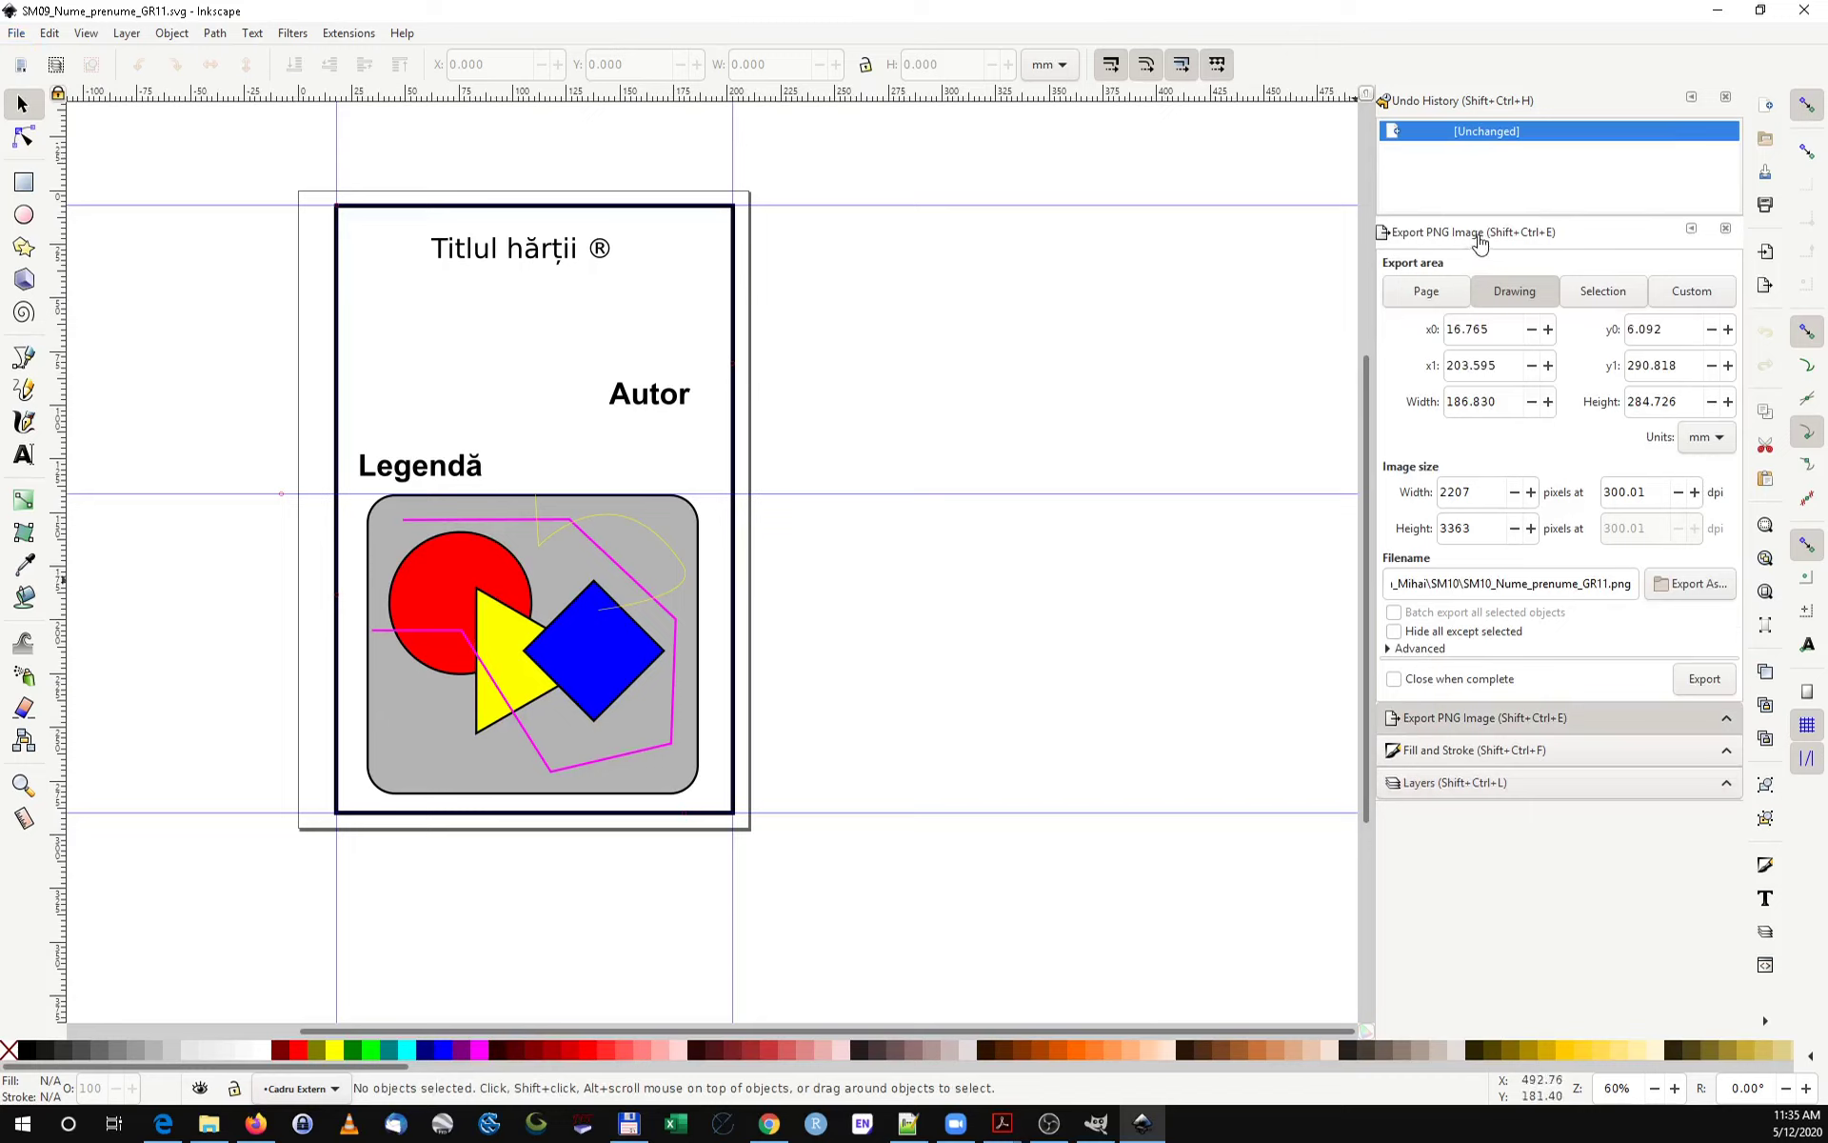
left_click(1440, 301)
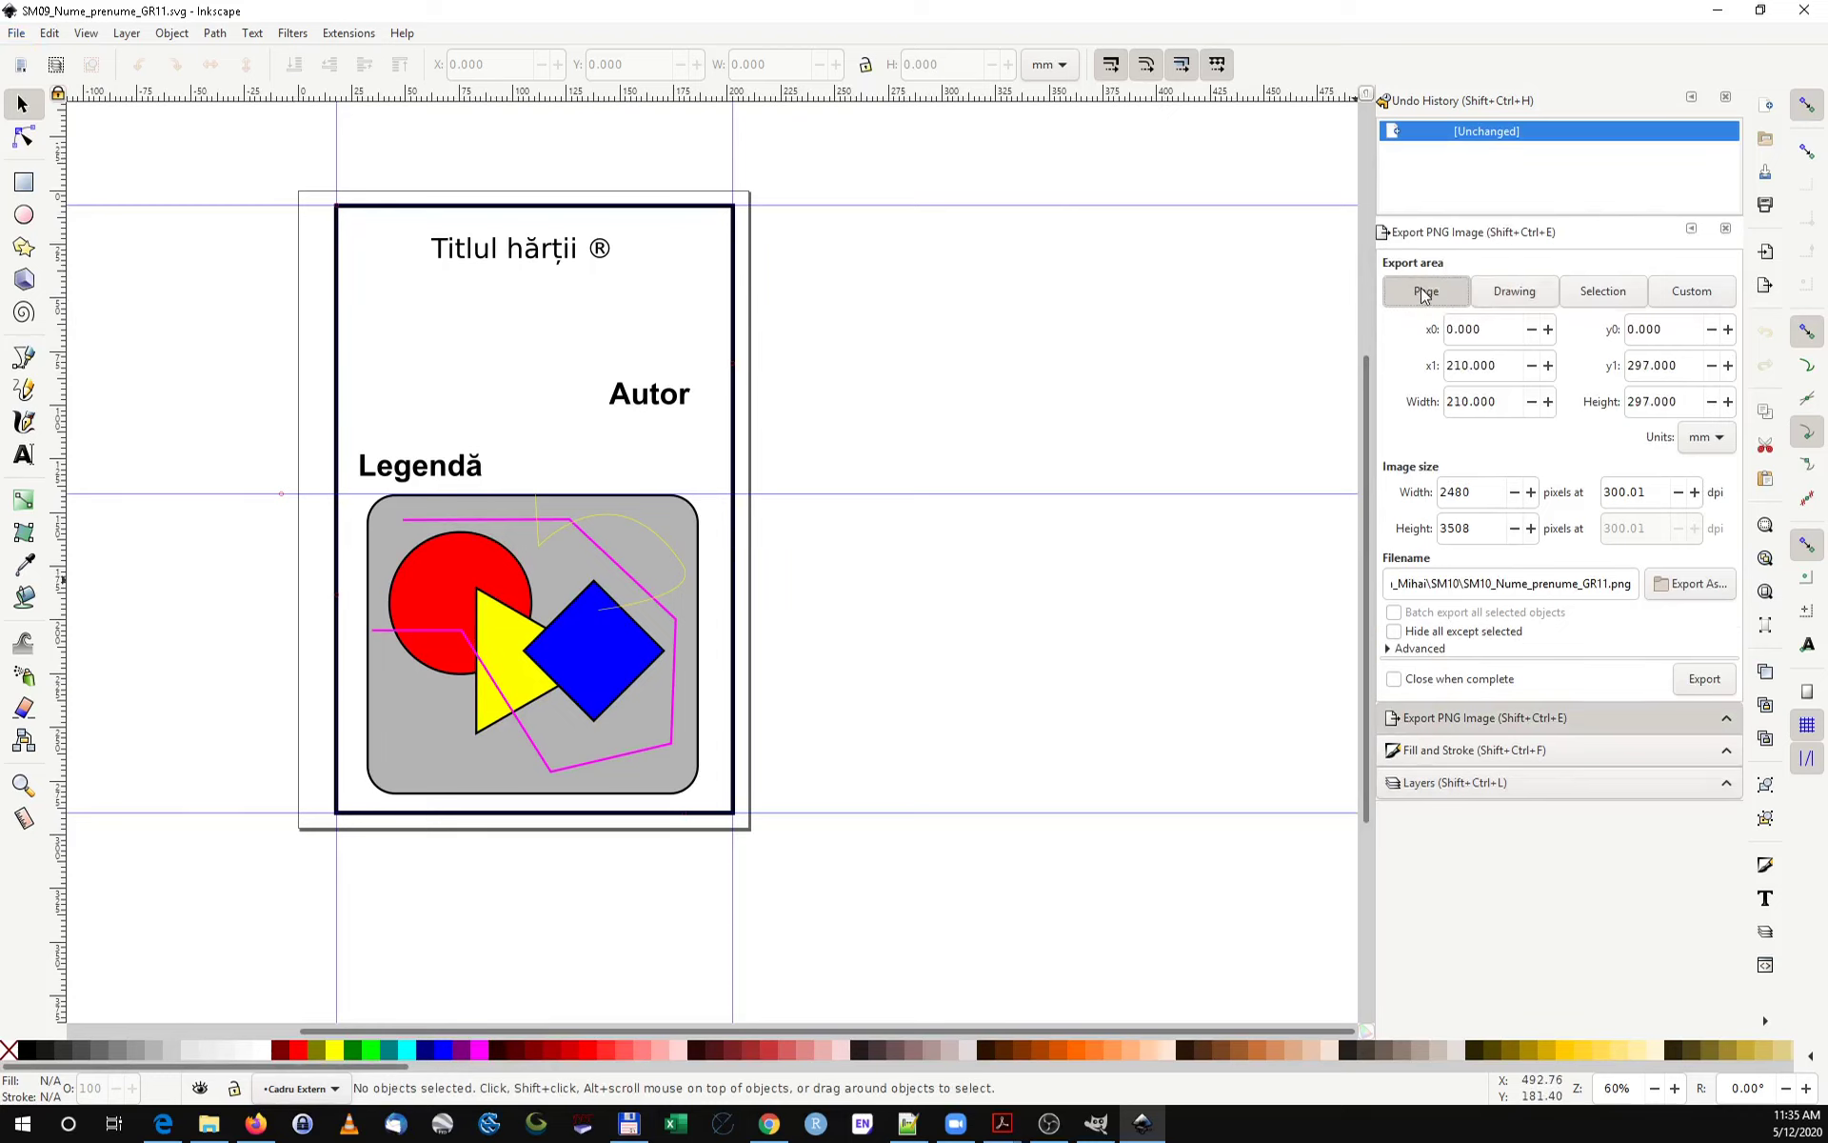
left_click_drag(1653, 493, 1572, 509)
type("300")
left_click(1484, 488)
left_click(23, 35)
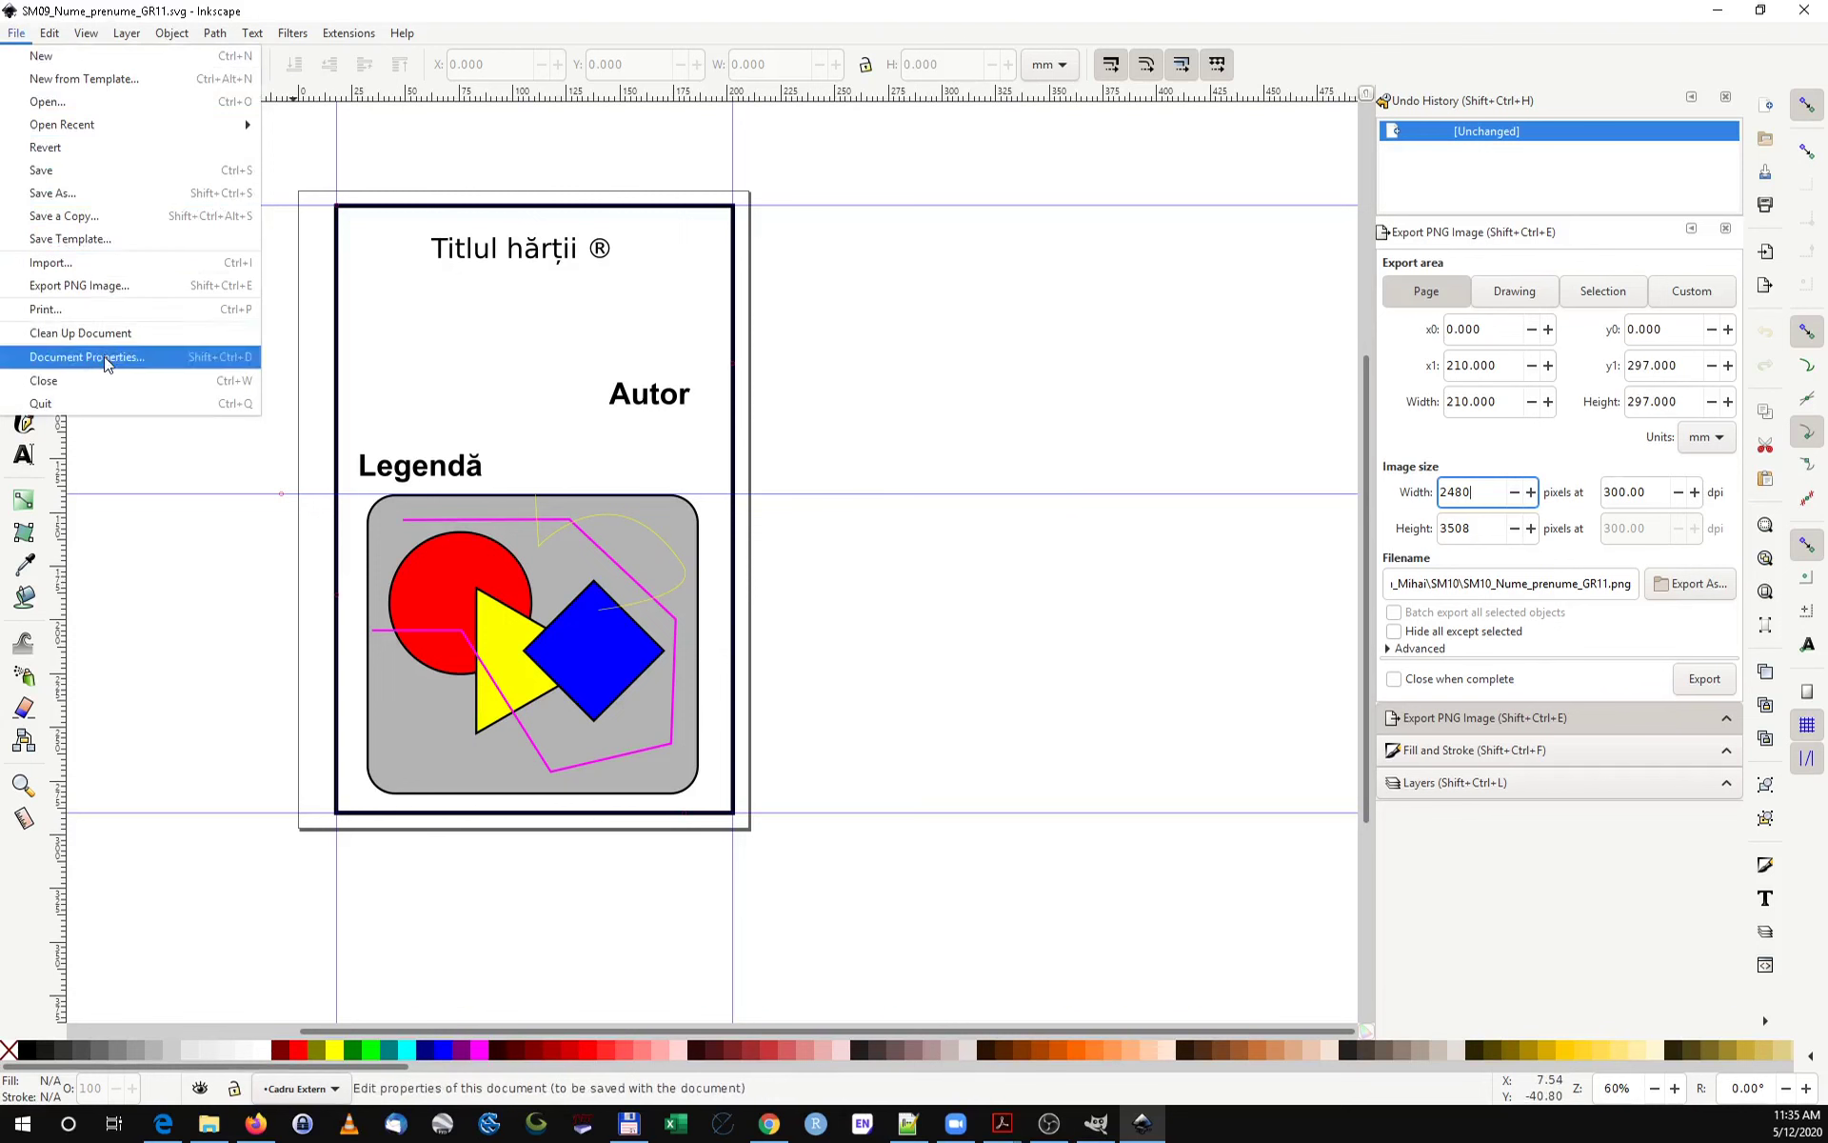
left_click(105, 357)
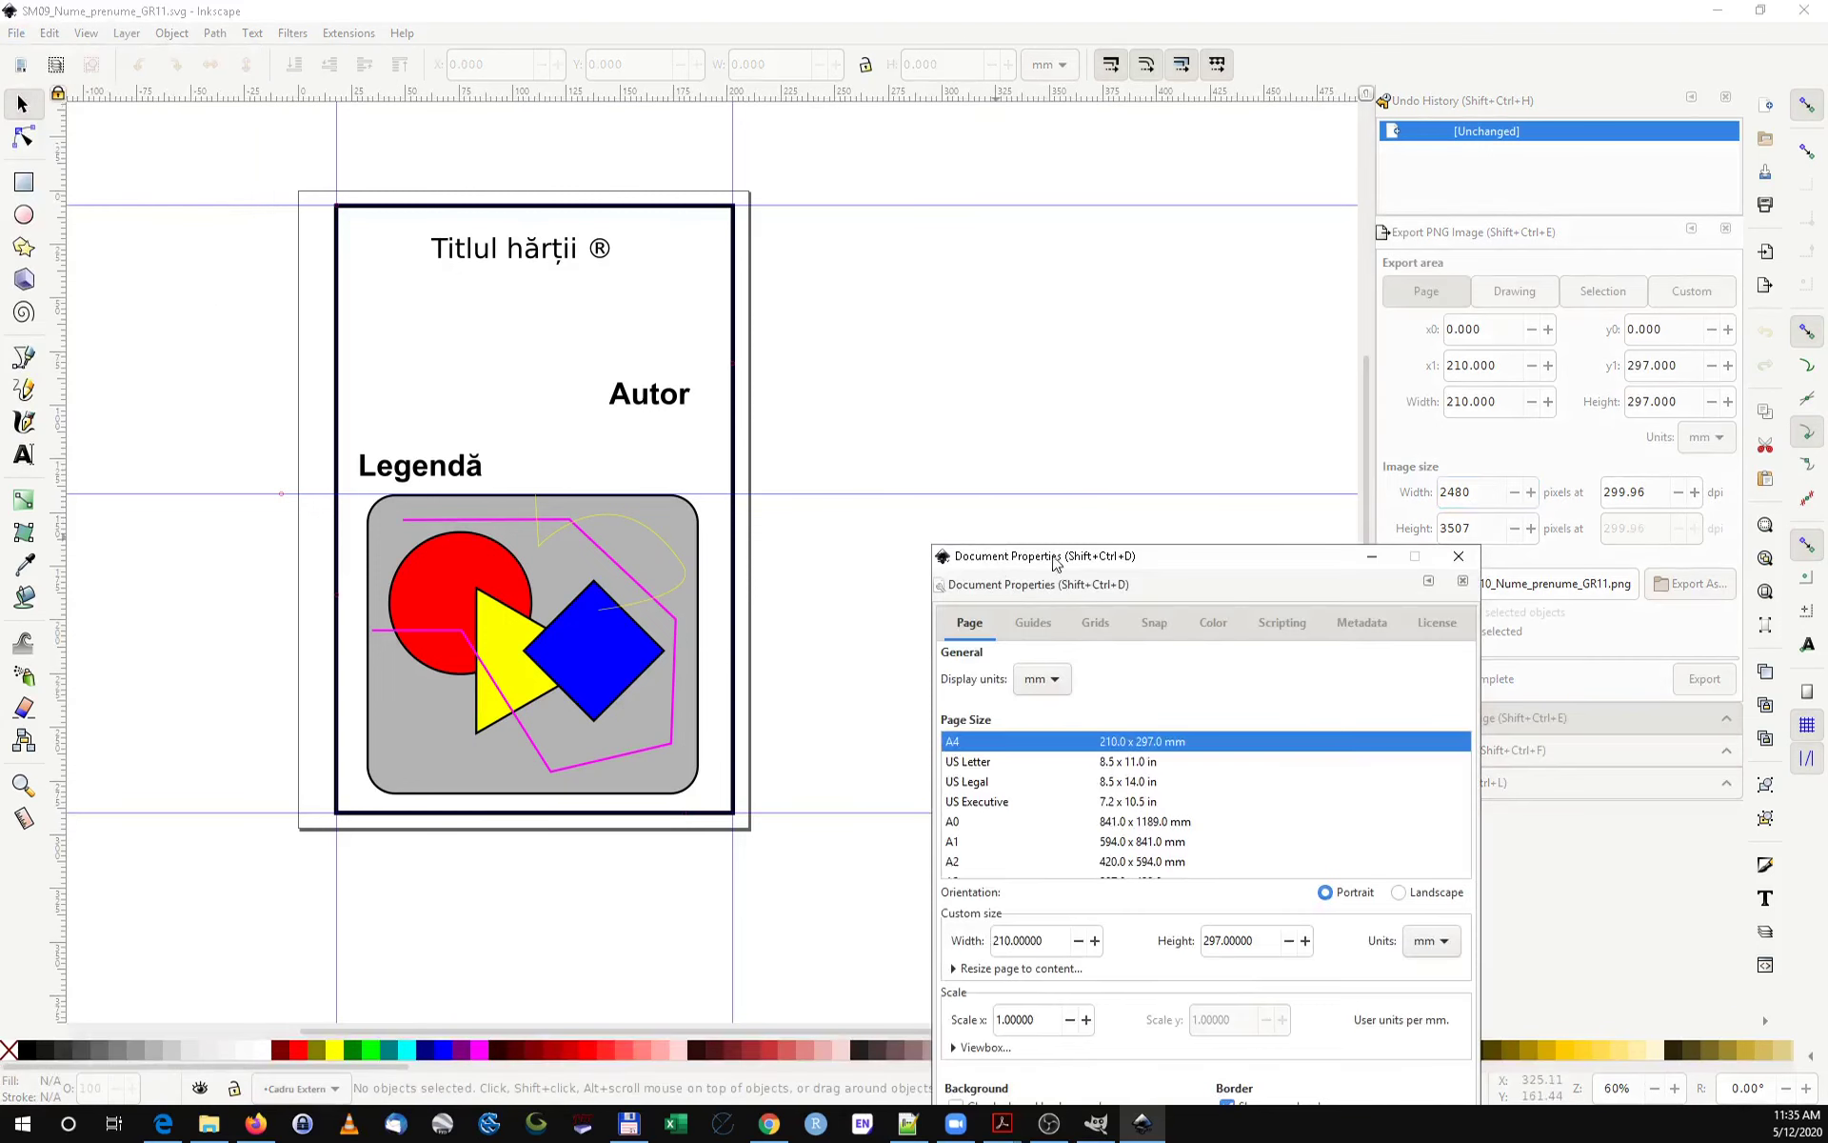
left_click_drag(1050, 562, 895, 268)
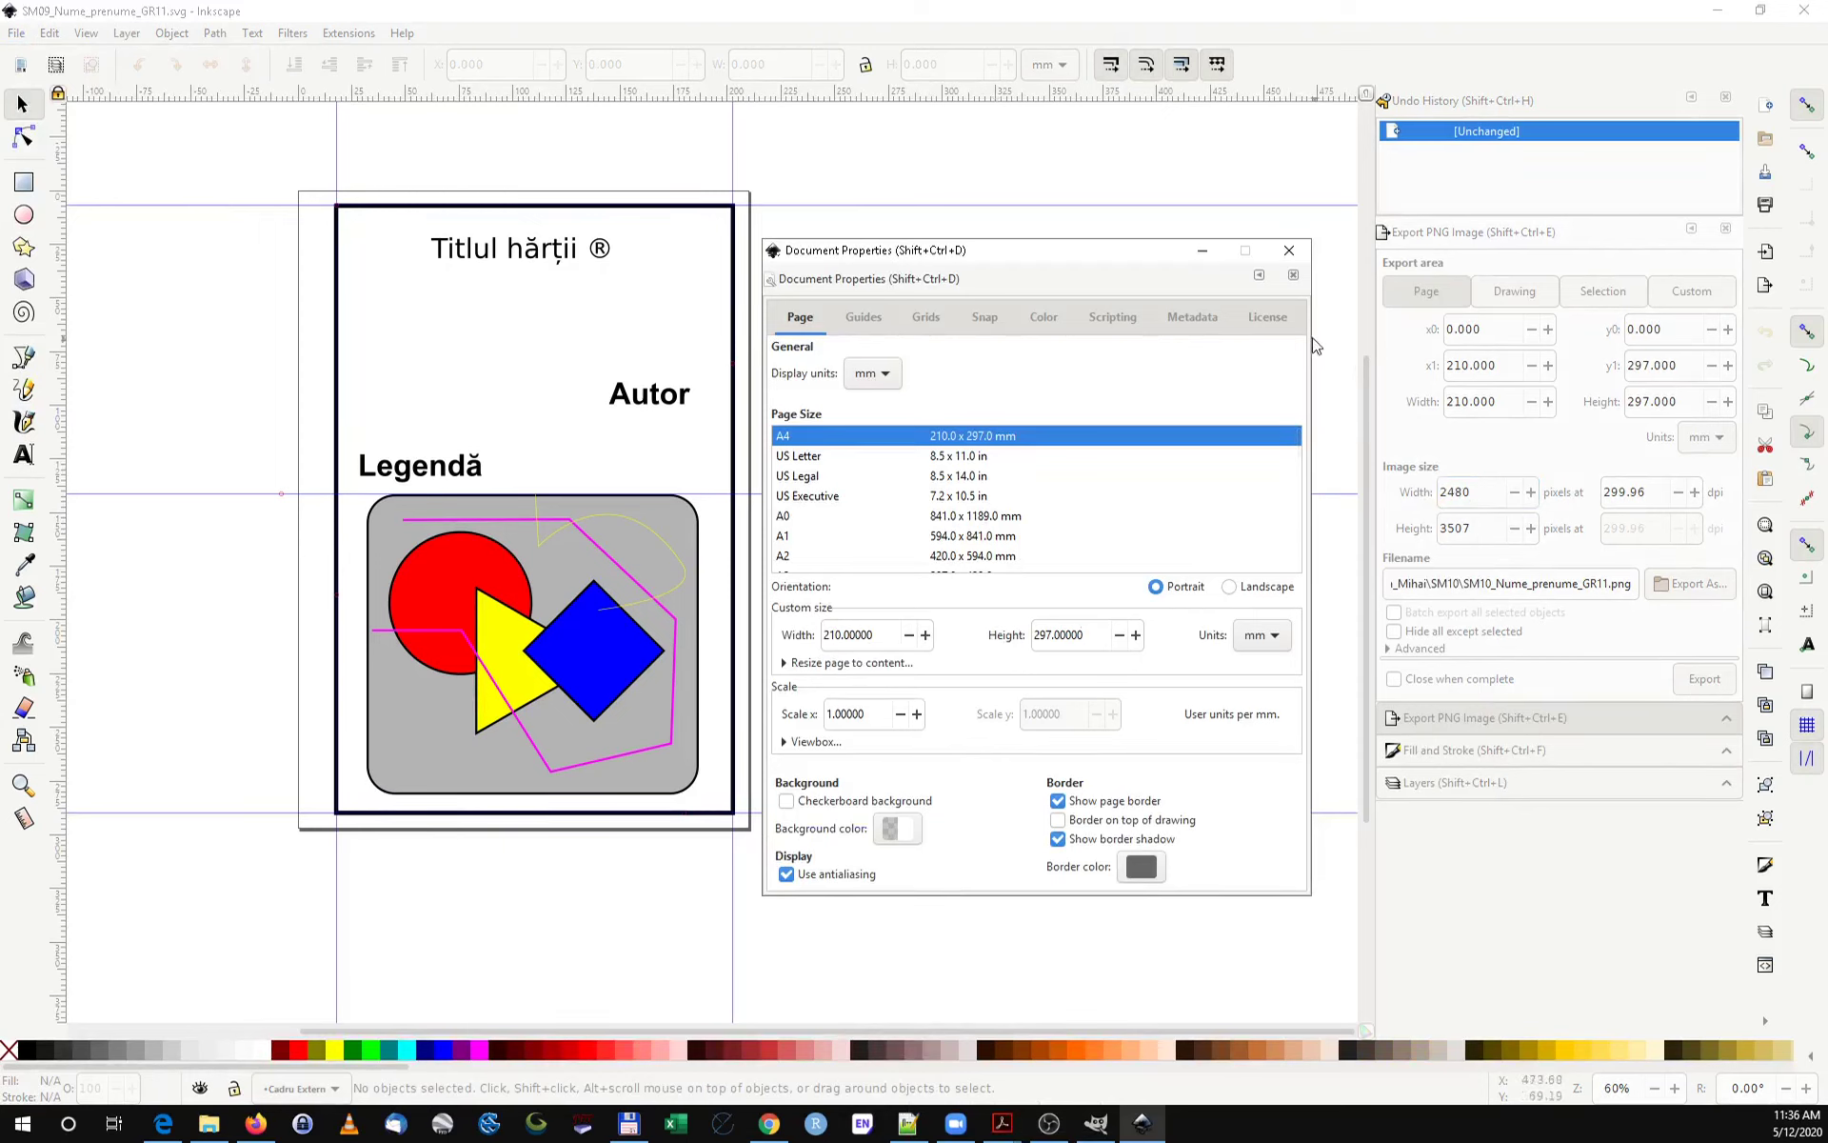
left_click(1289, 250)
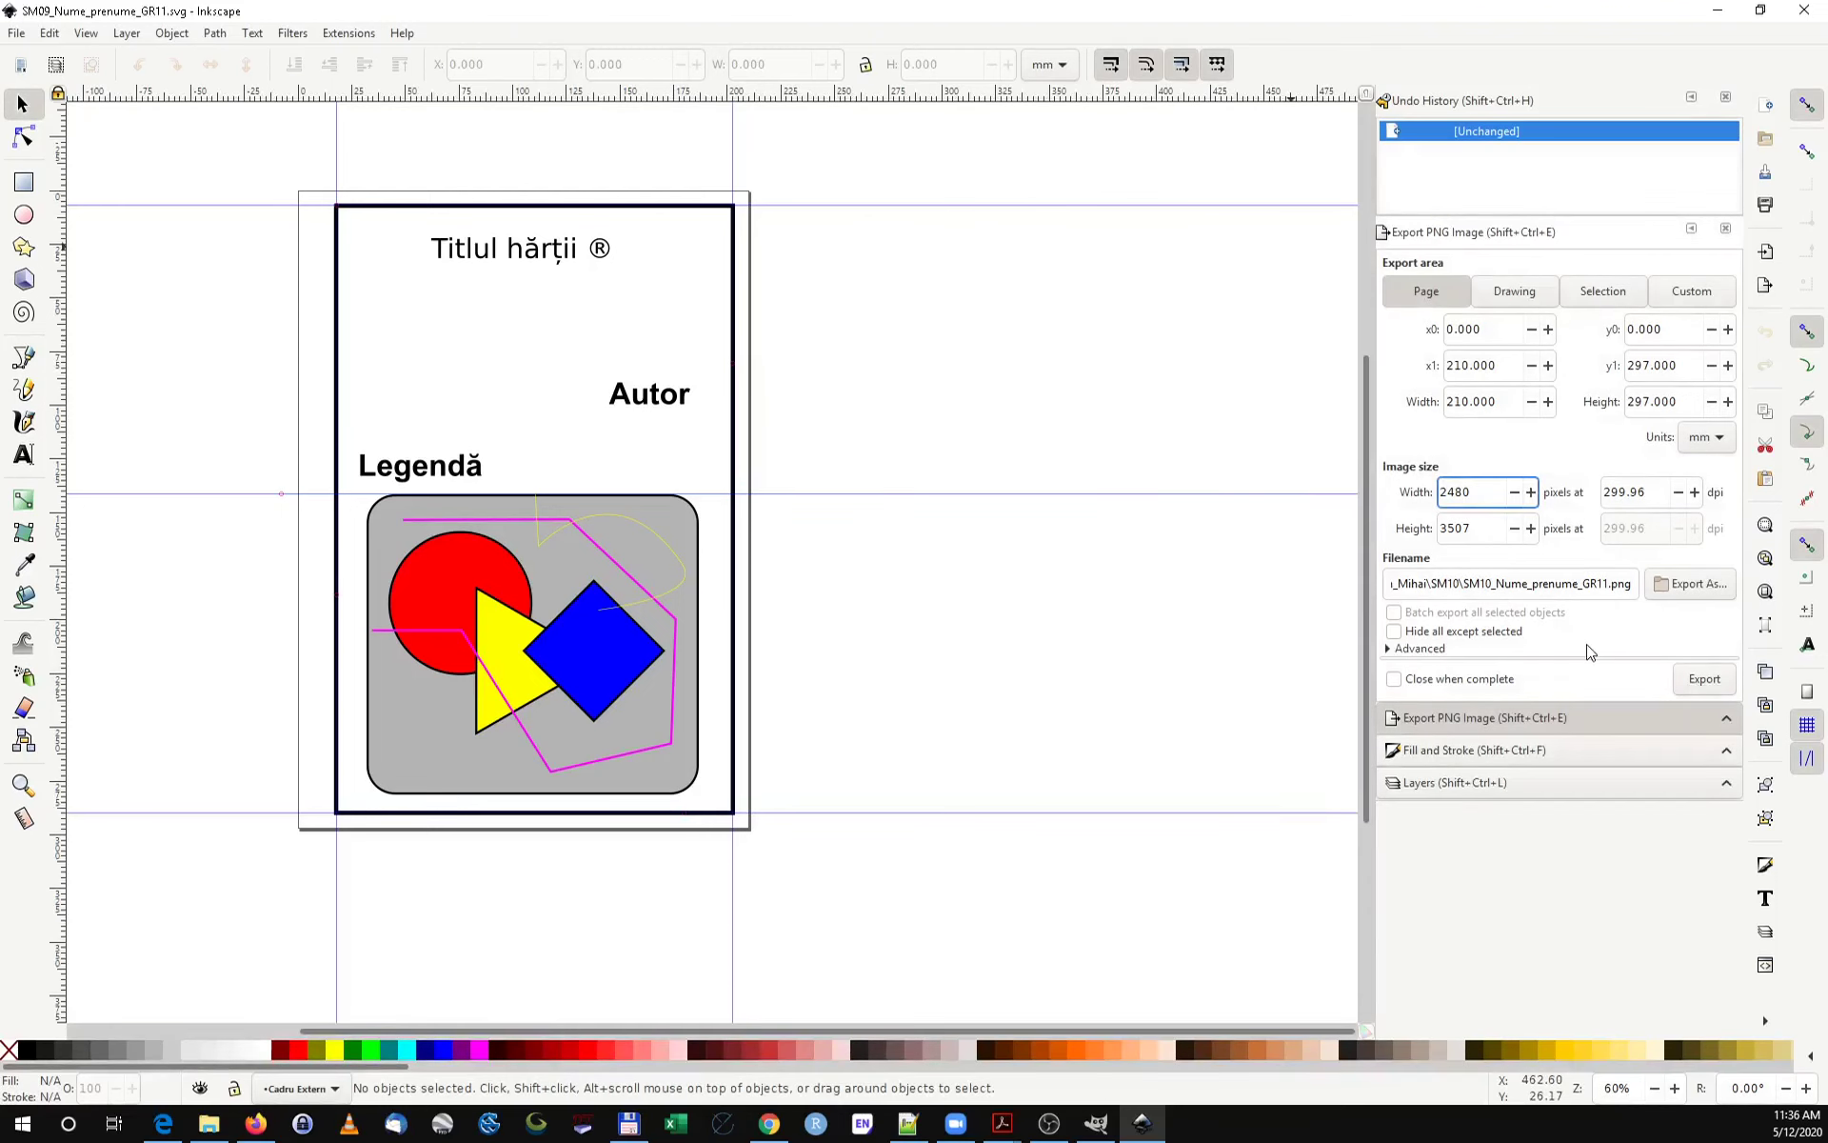
- Target the SM10 folder for the export and change GR11 in the file name to GR10
left_click(1661, 593)
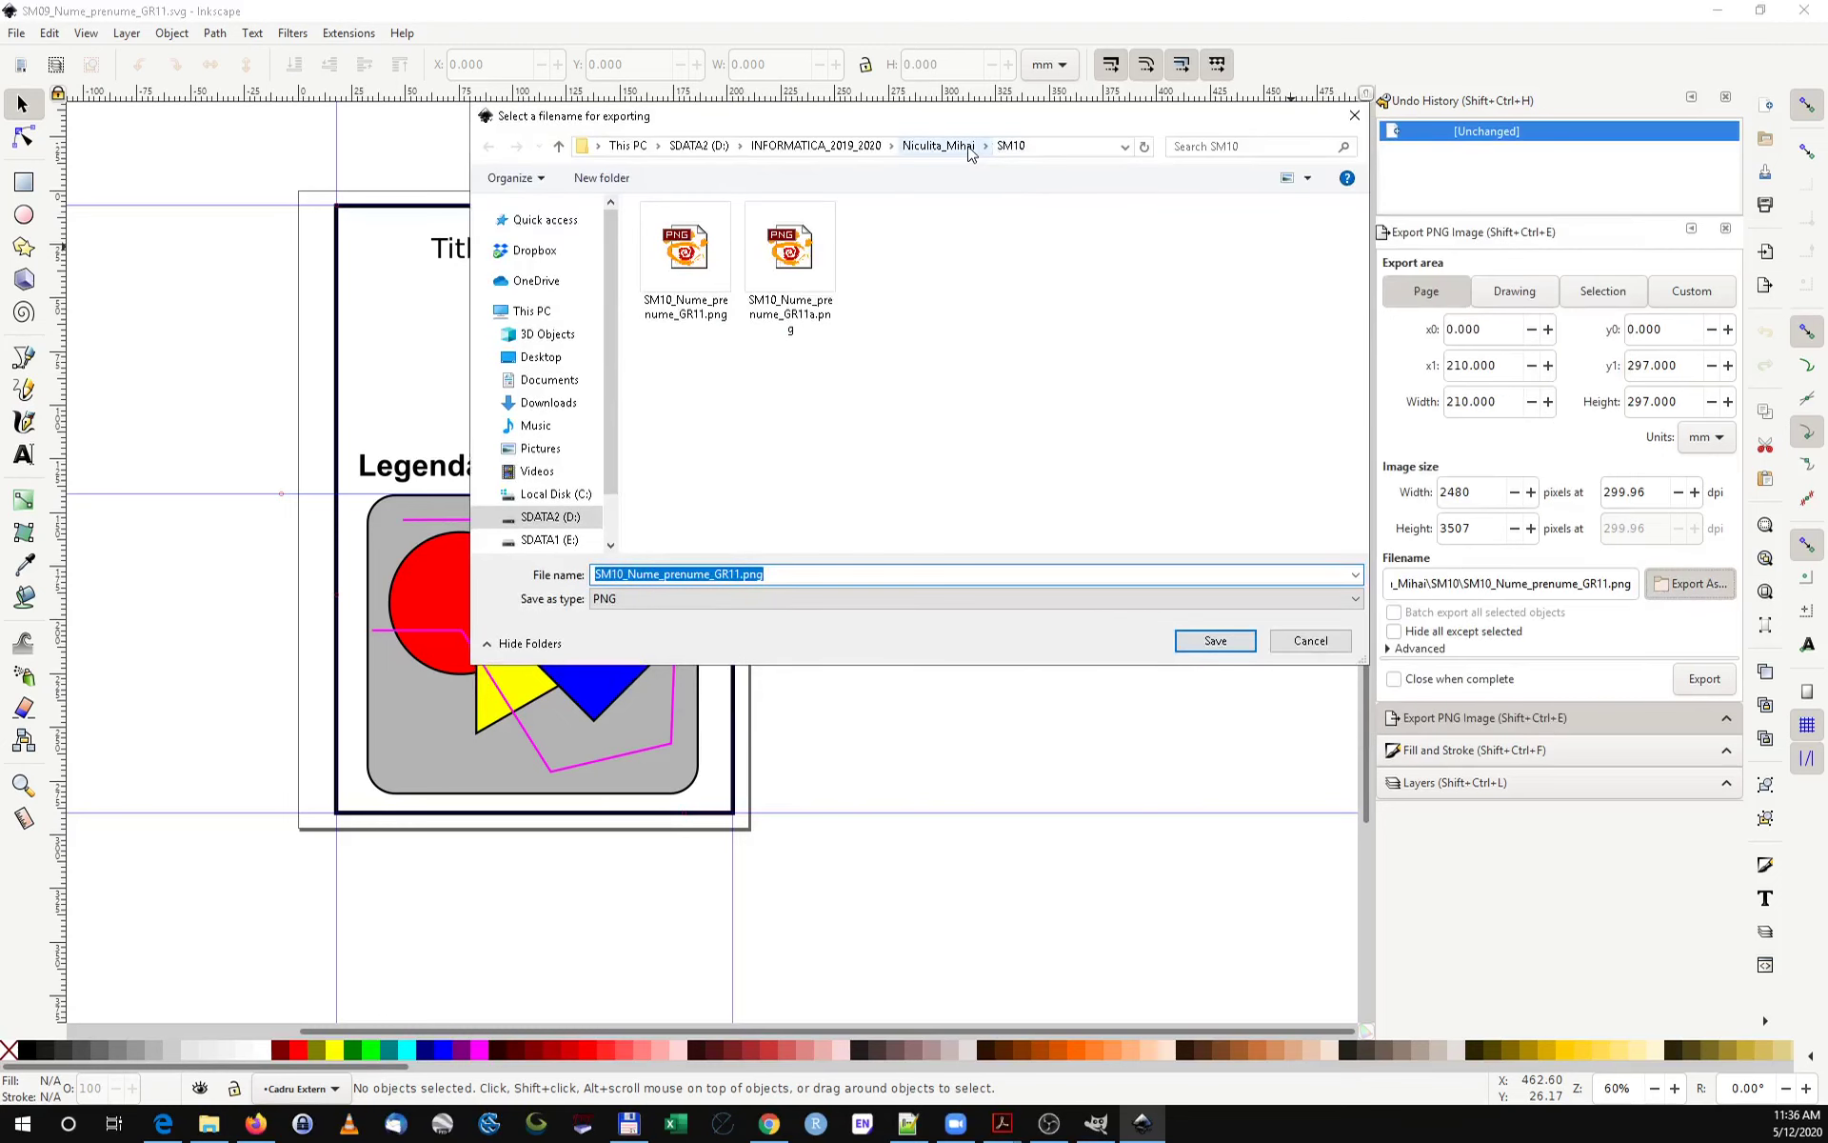
left_click(957, 146)
double_click(676, 393)
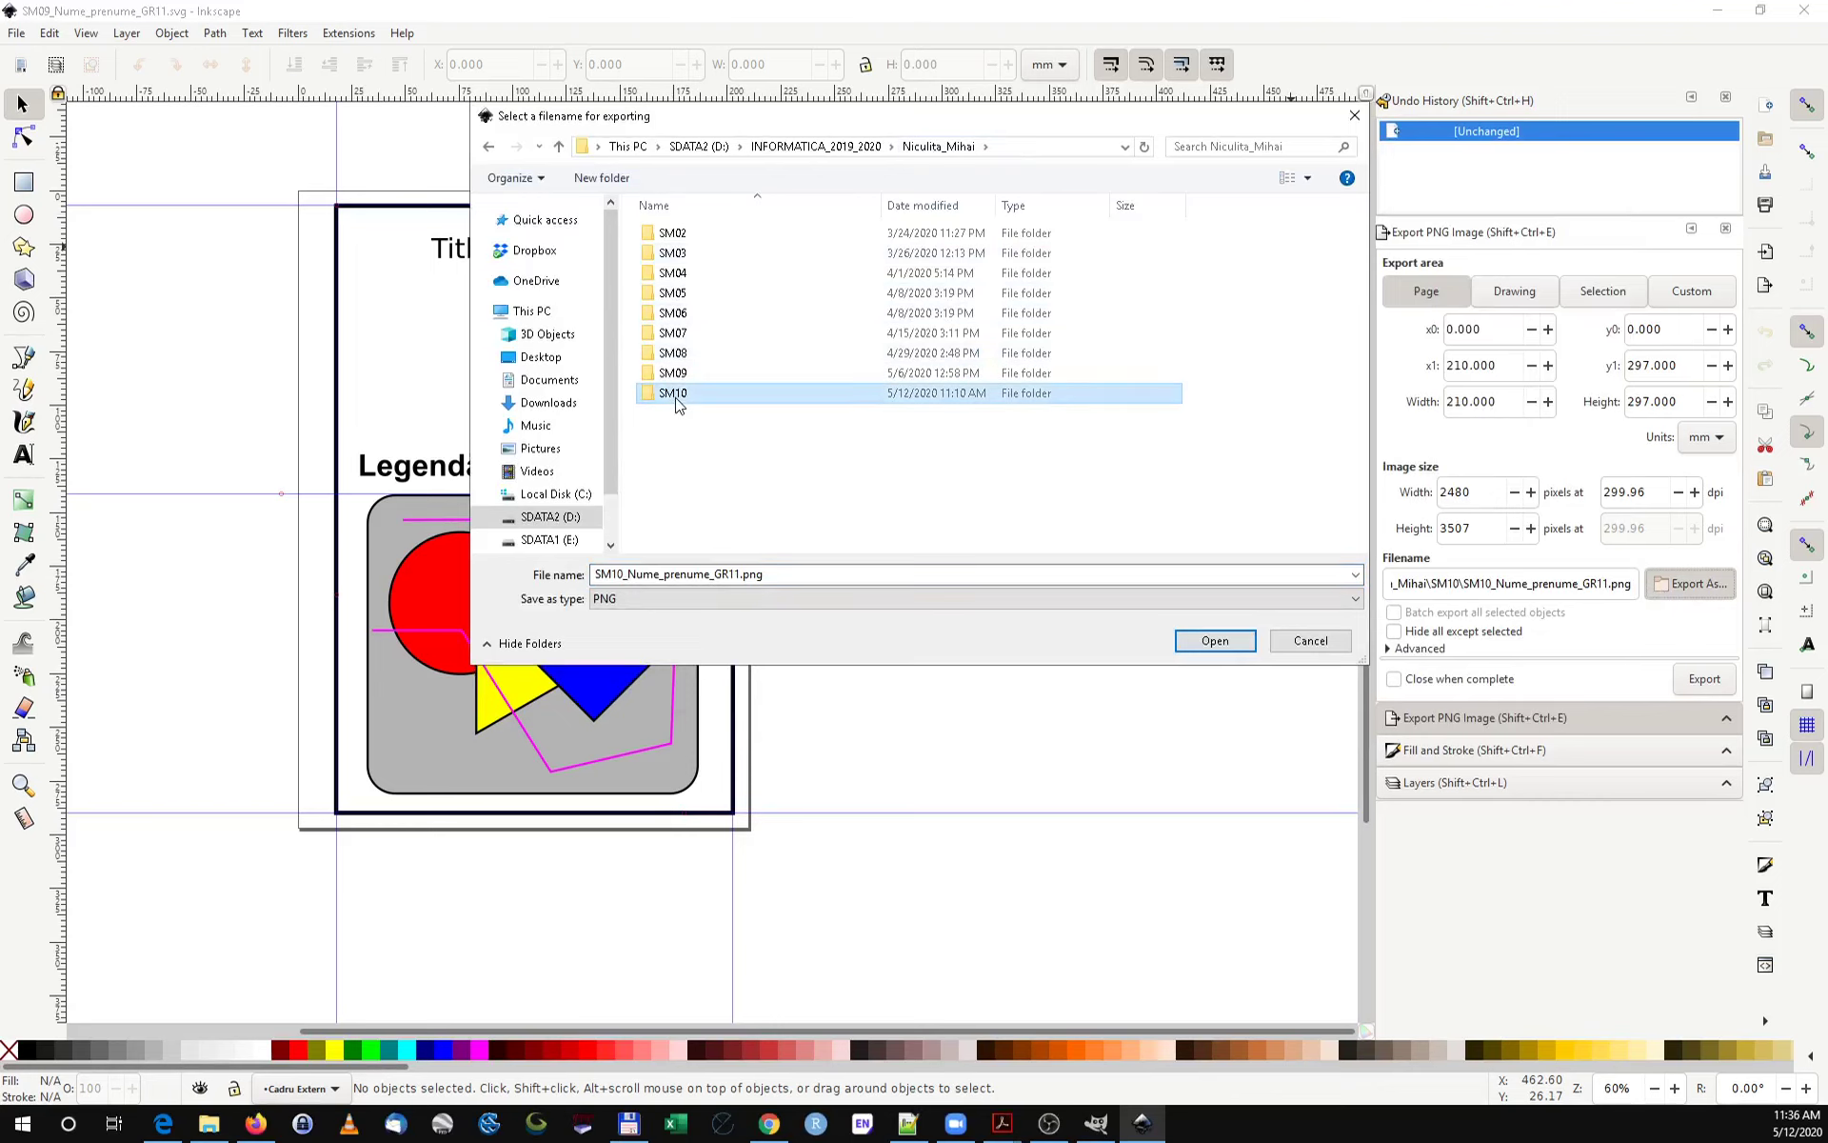
left_click(739, 573)
key("BackSpace")
key("BackSpace")
key("BackSpace")
key("BackSpace")
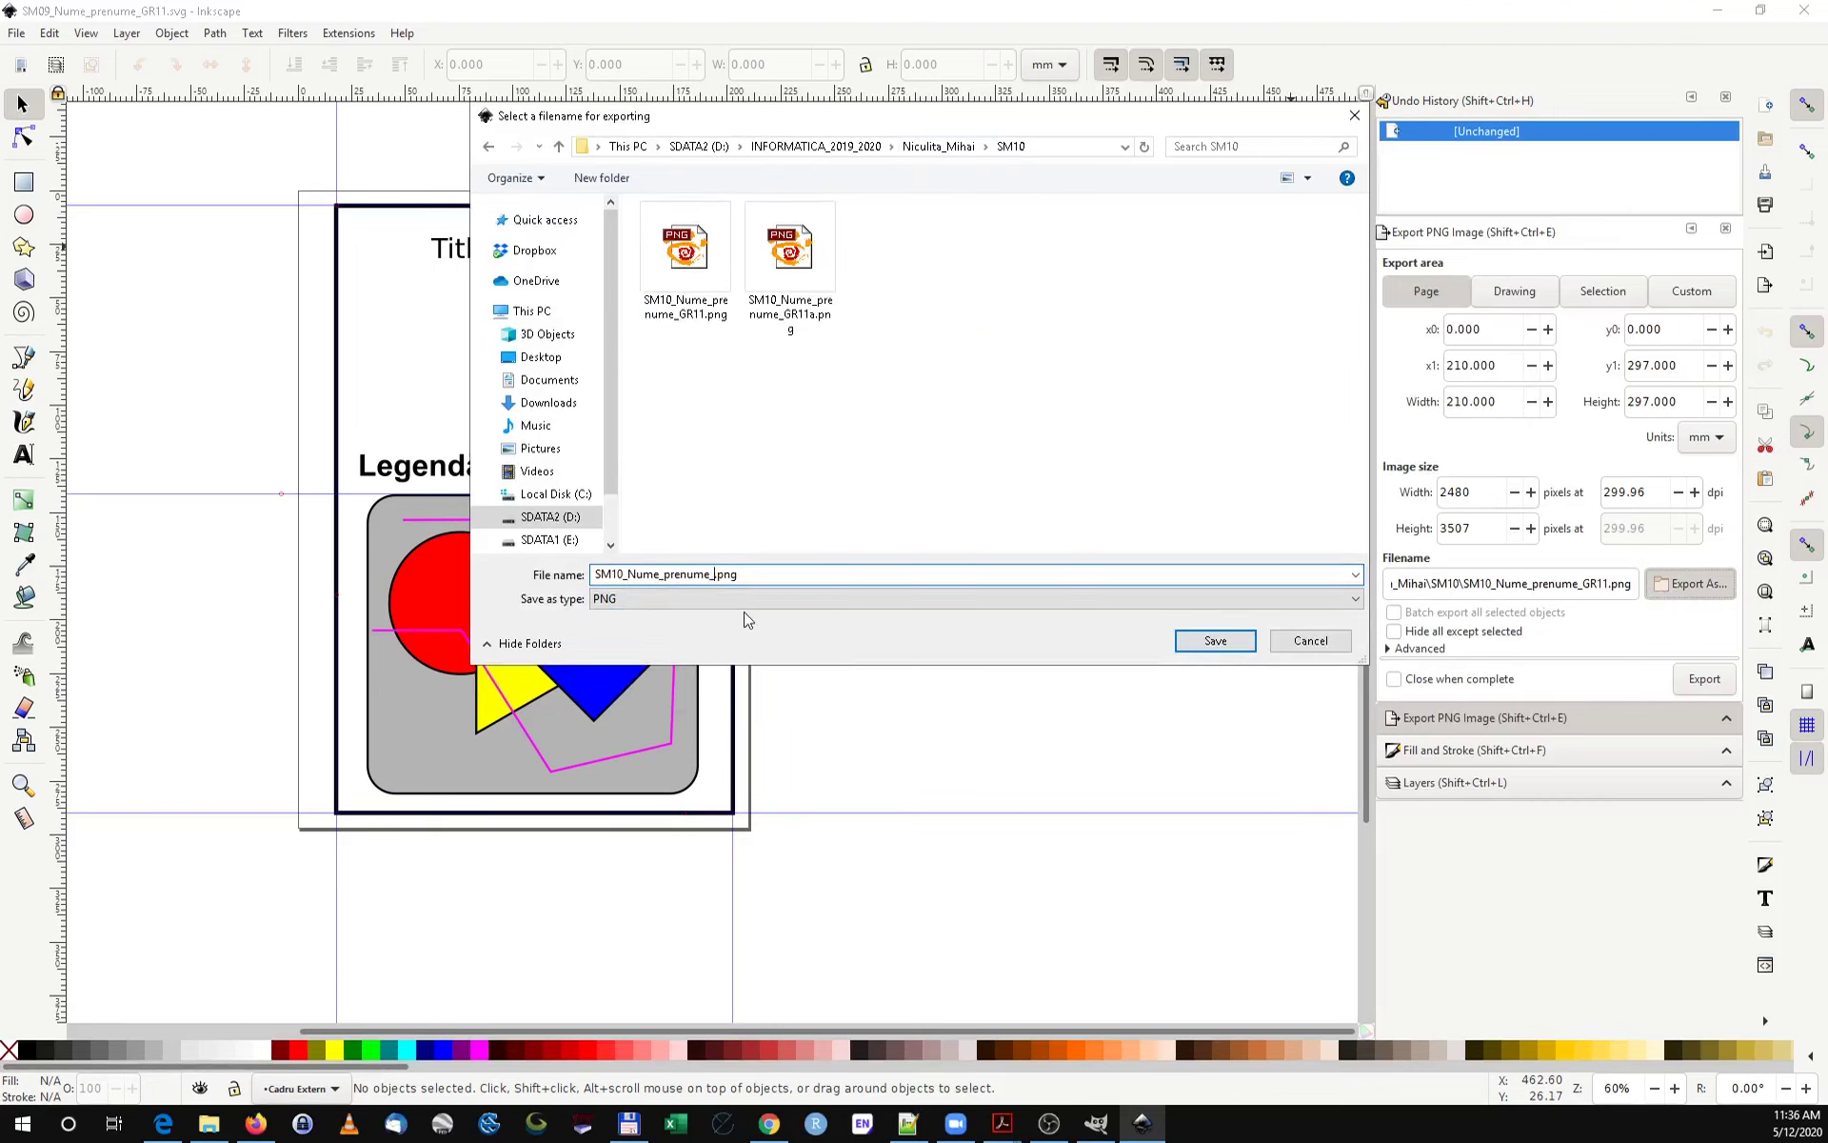
type("GR")
type("10")
- Rename the export to SM10_Nume_prenume_CS10.png and export the page at 2480 × 3507 px
left_click_drag(743, 118, 1063, 68)
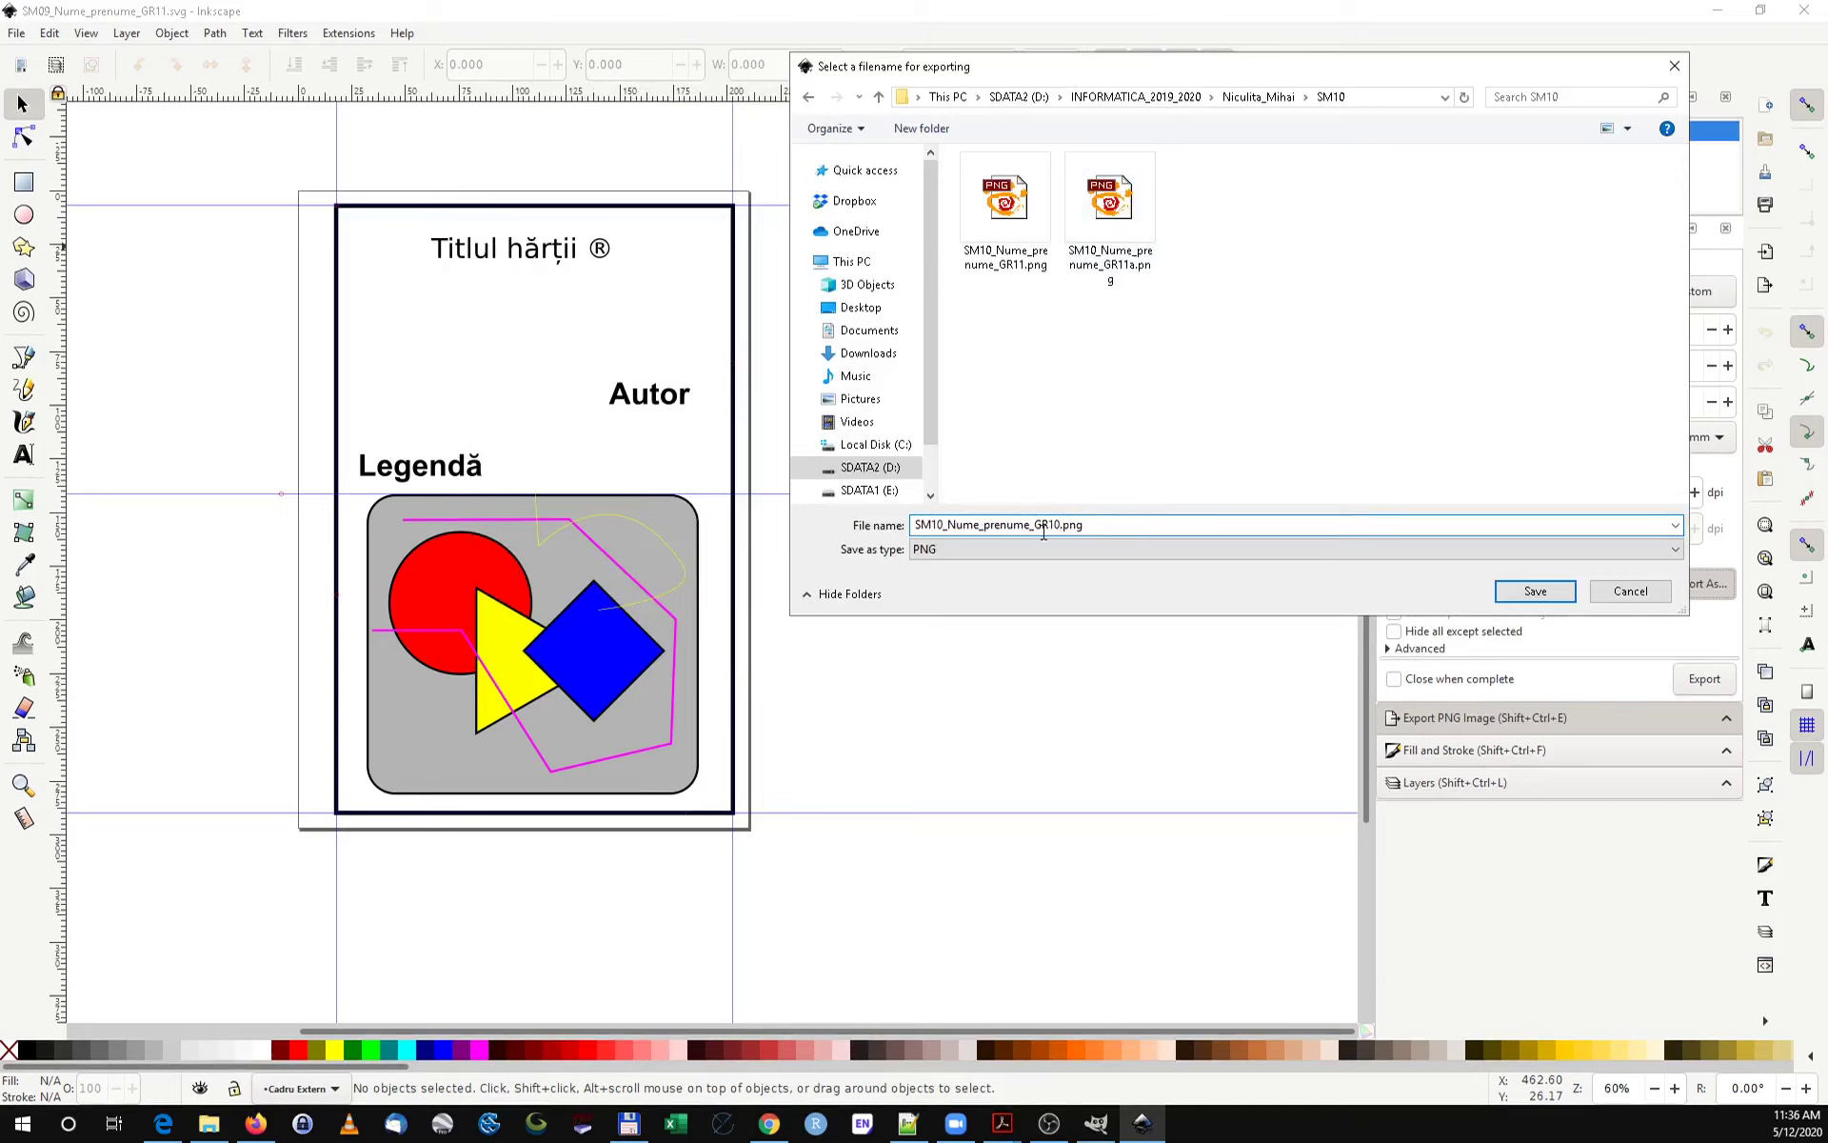
left_click_drag(1035, 525, 1047, 525)
type("CS")
left_click(1528, 592)
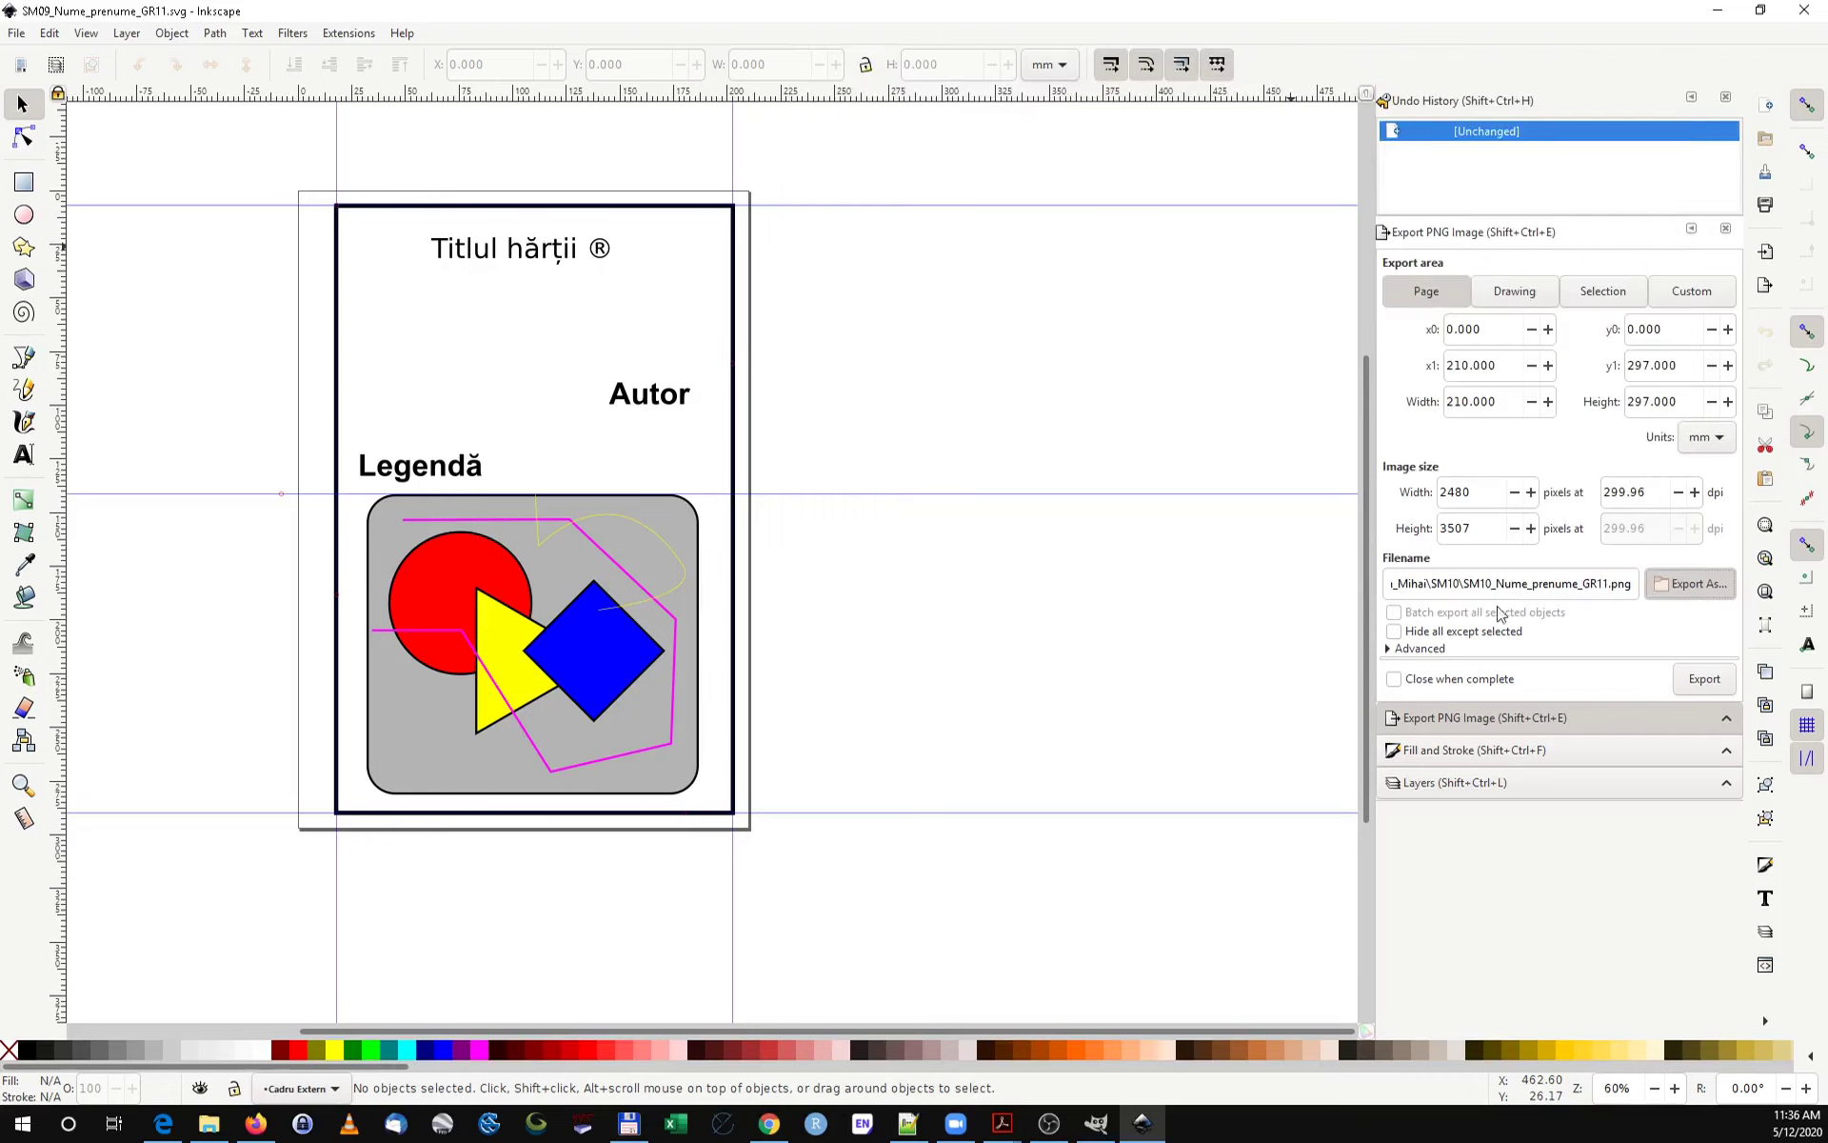
left_click(1707, 680)
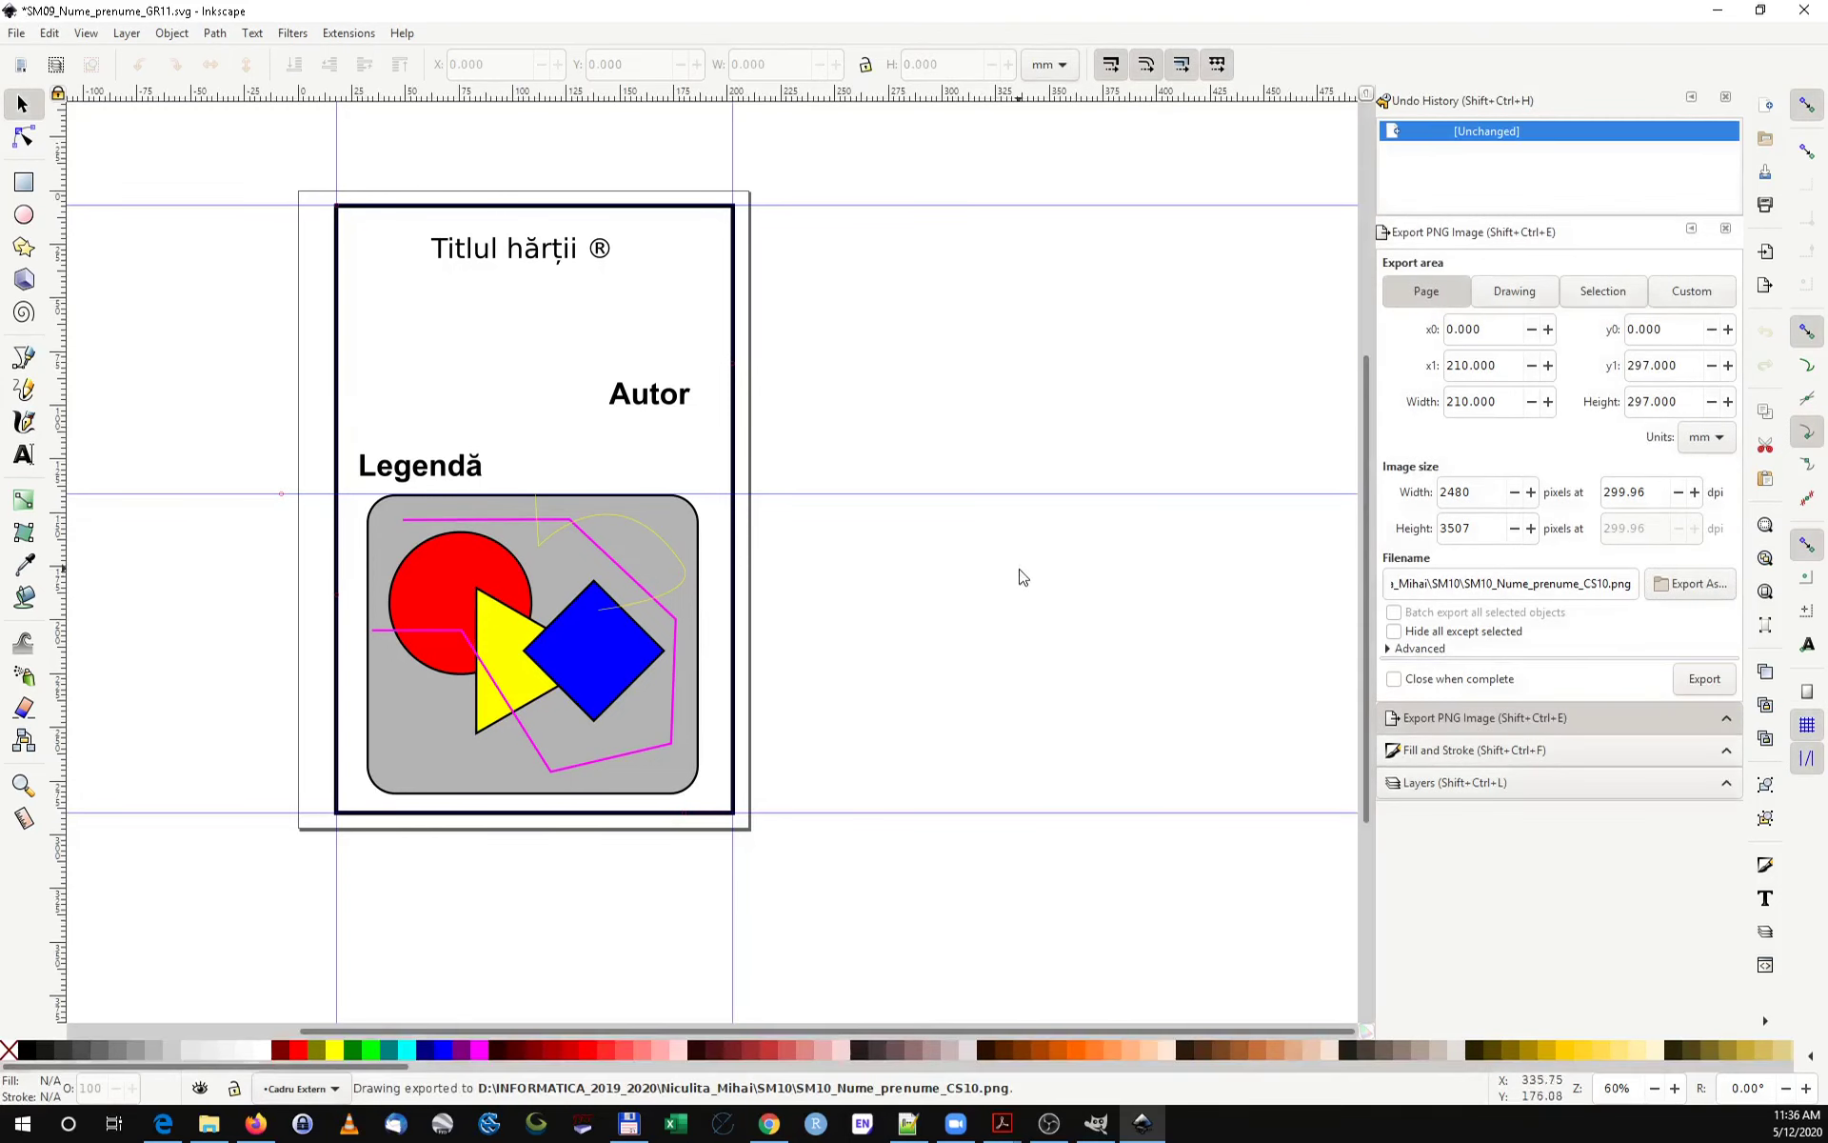
- In GIMP's Open Image dialog, browse SDATA2 (D:) > INFORMATICA_2019_2020 > personal folder > SM10
left_click(1717, 12)
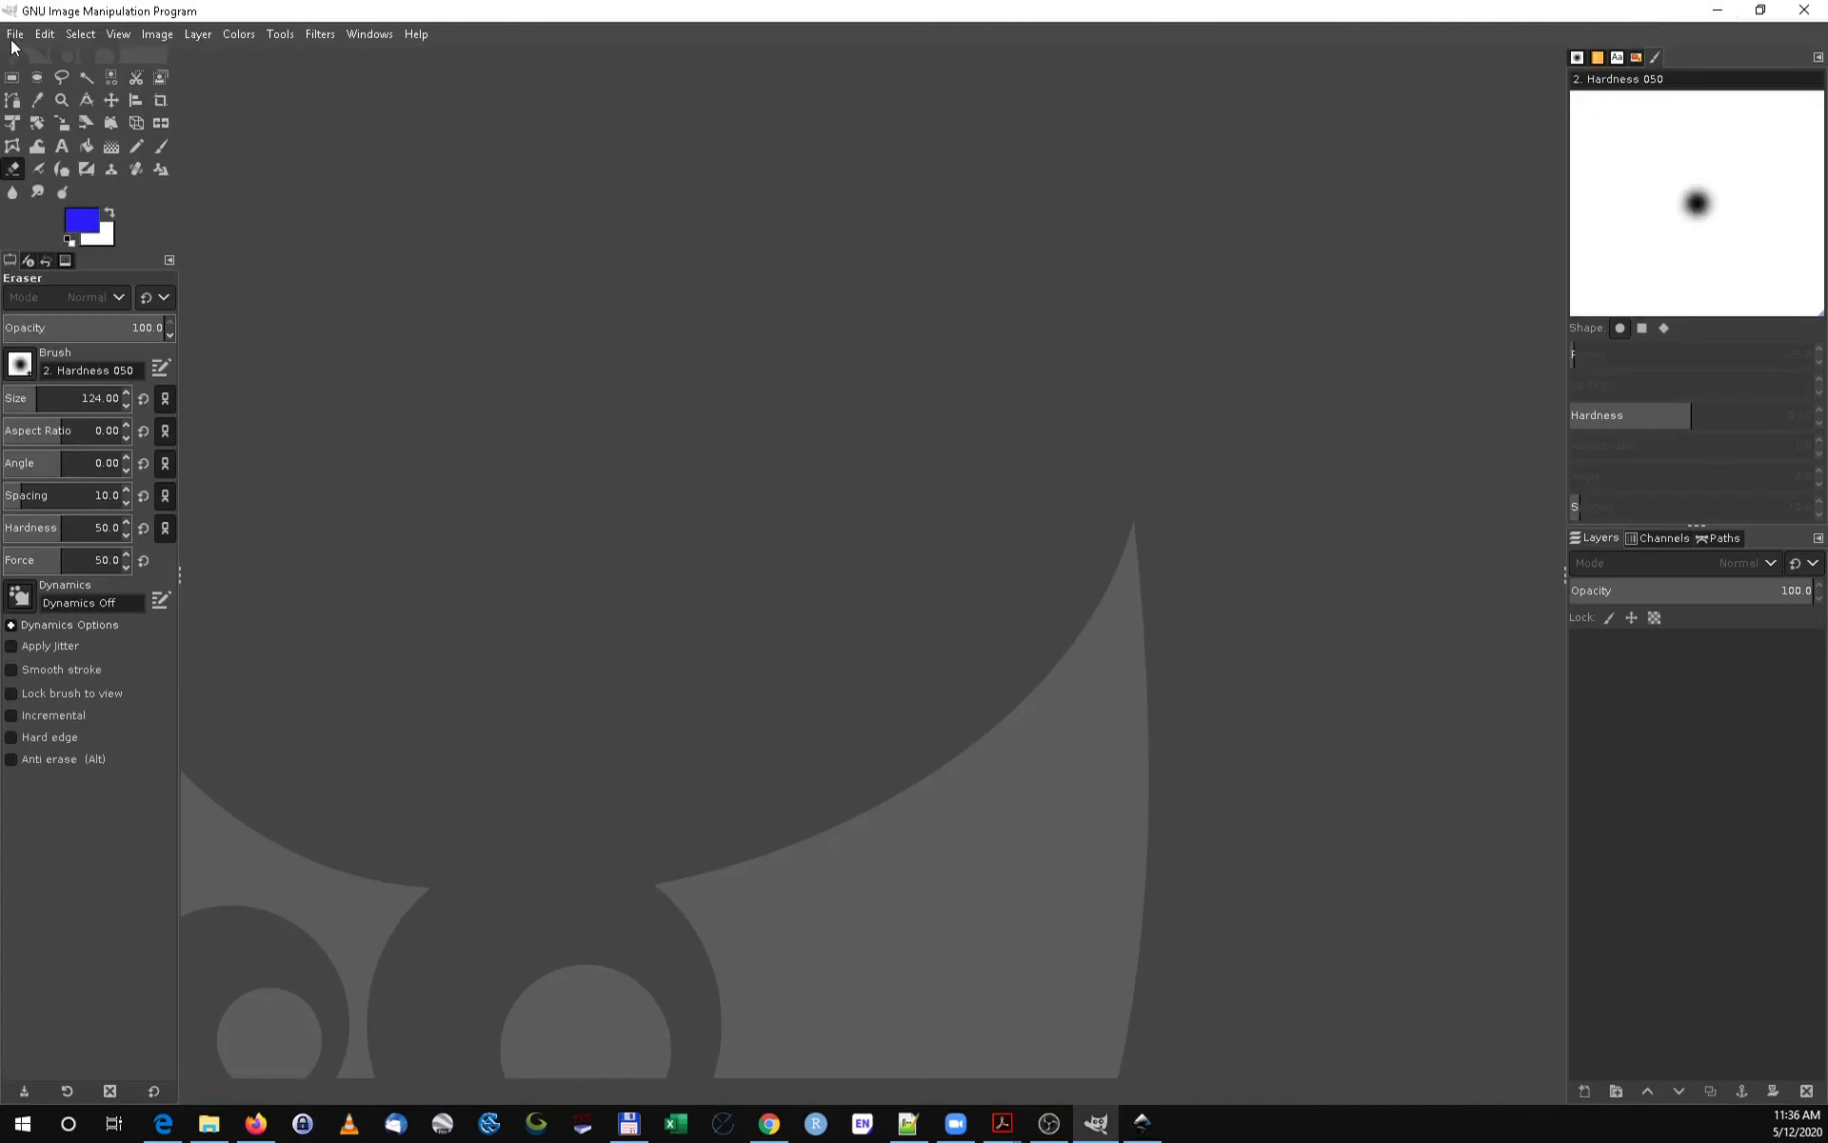
left_click(15, 37)
left_click(54, 104)
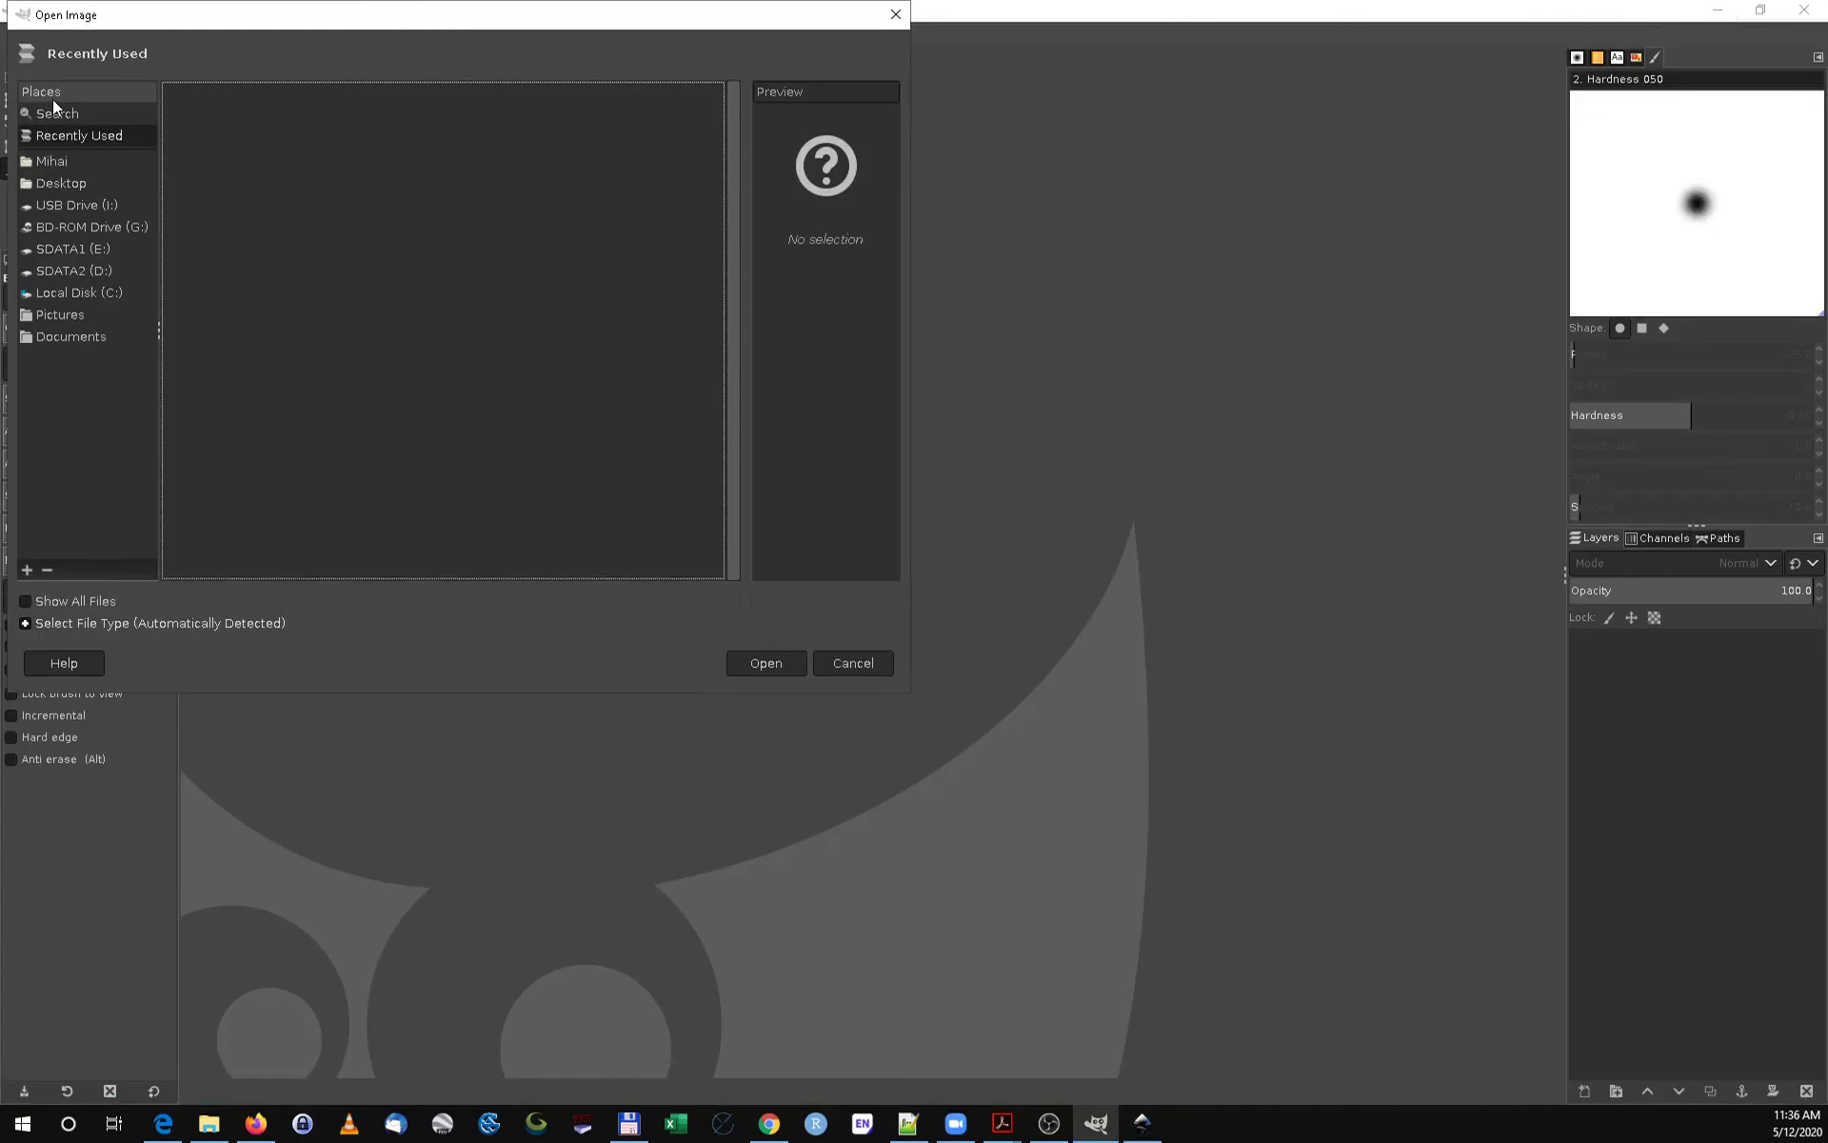
left_click(105, 270)
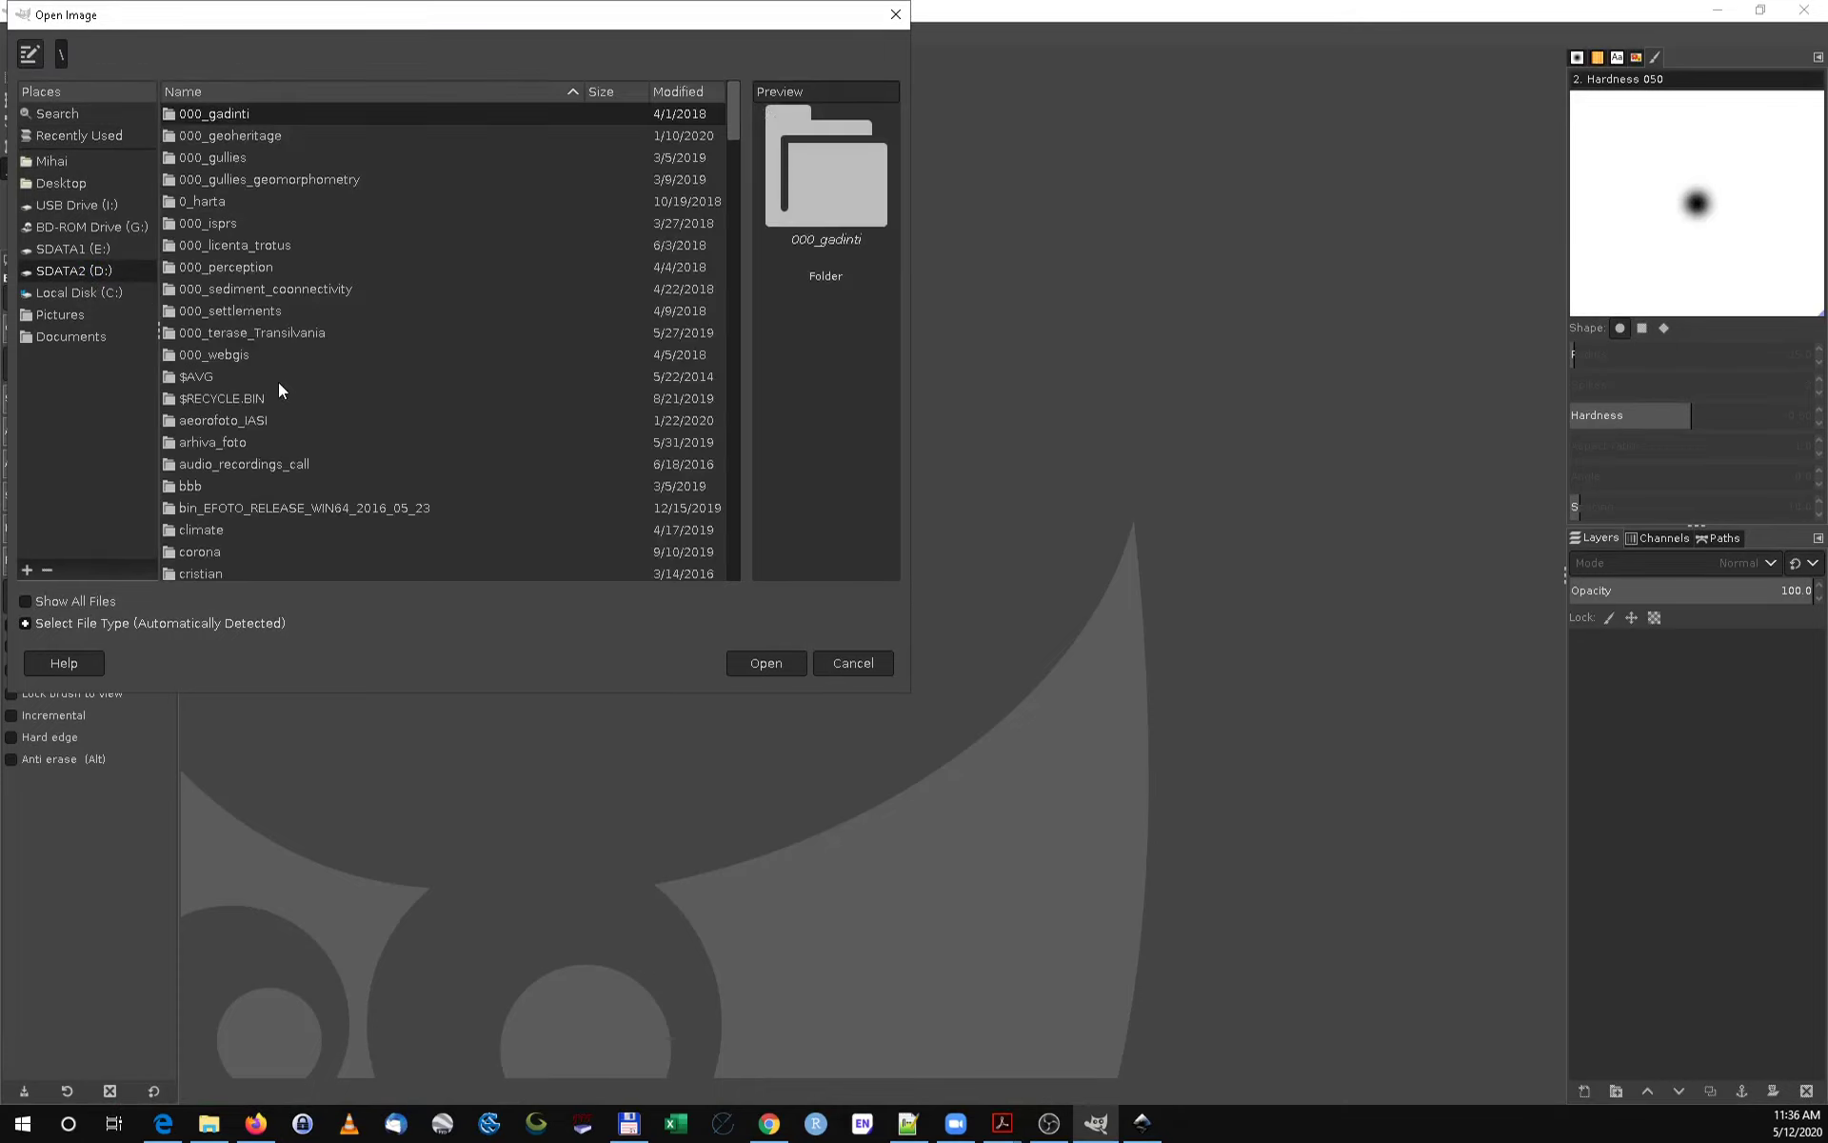
scroll(274, 388, "down", 4)
scroll(274, 389, "down", 4)
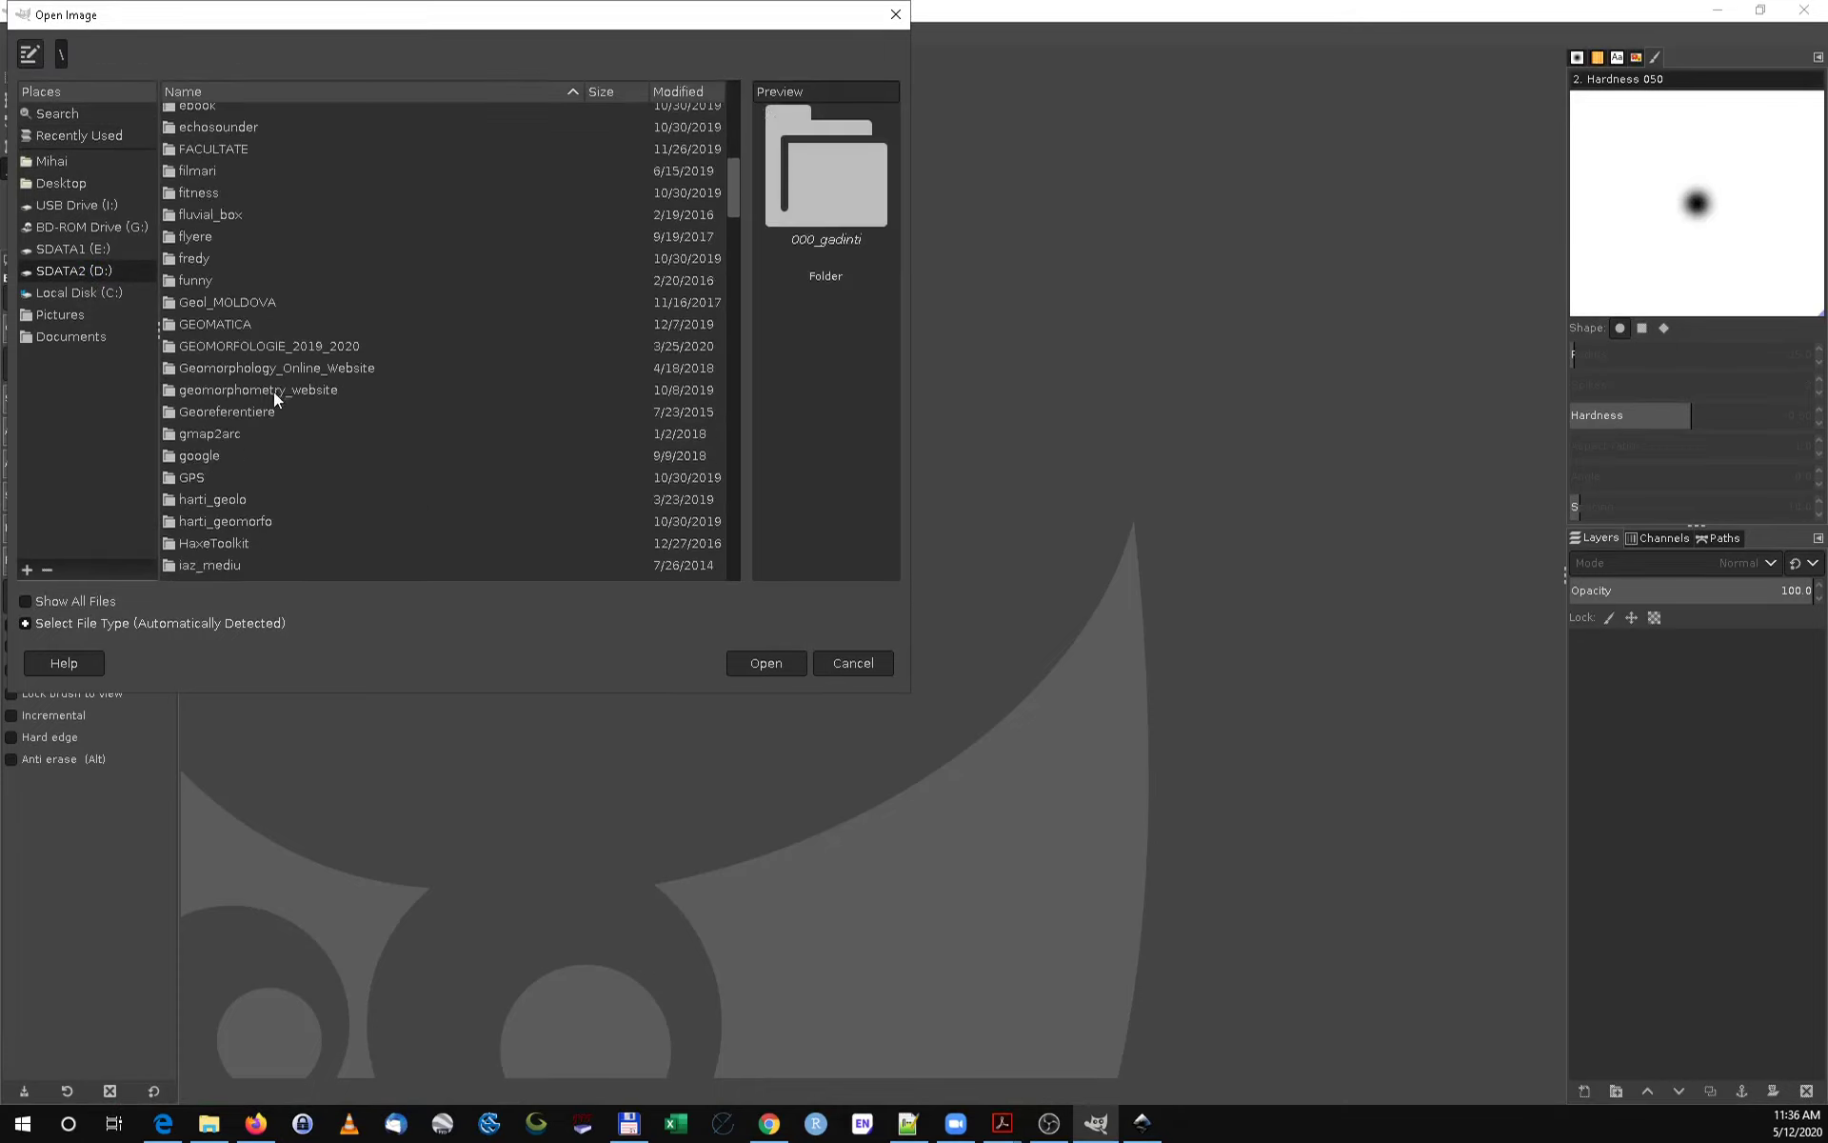
scroll(272, 391, "down", 3)
double_click(271, 257)
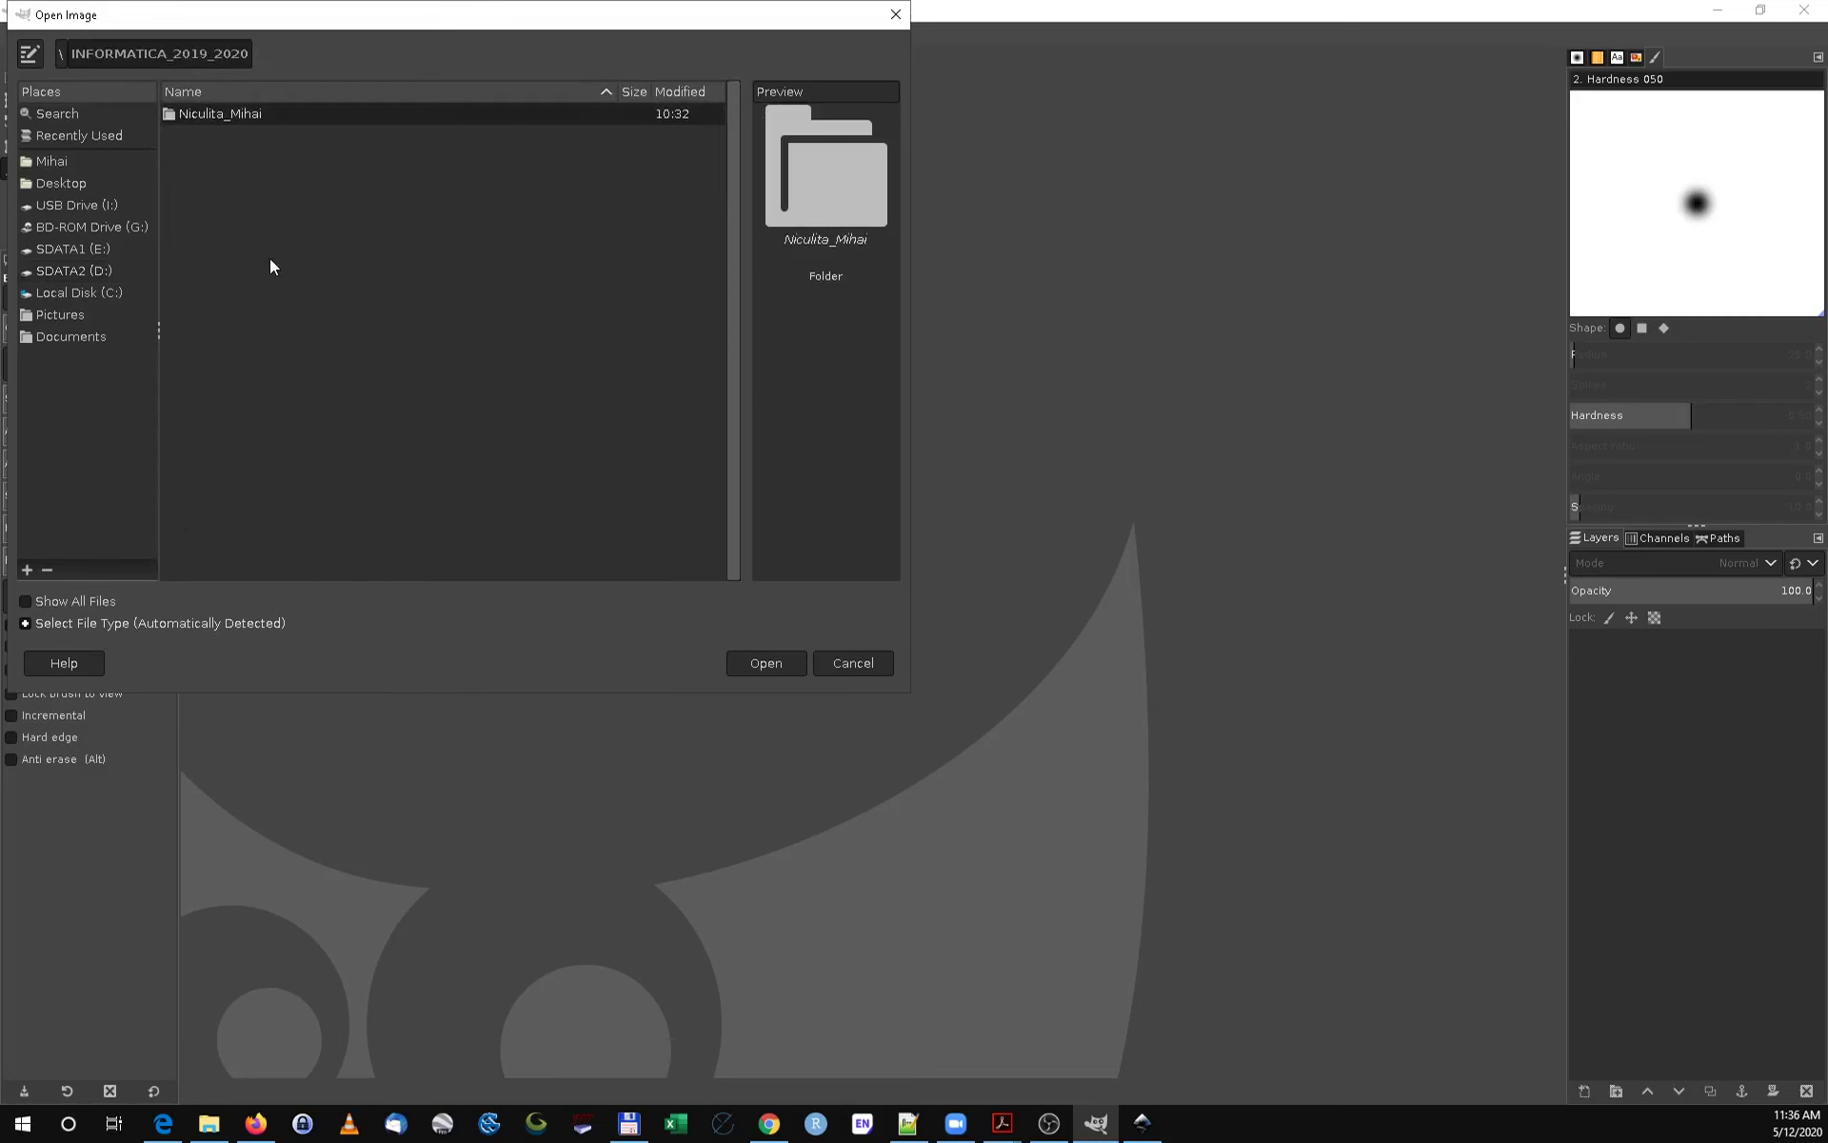
double_click(219, 114)
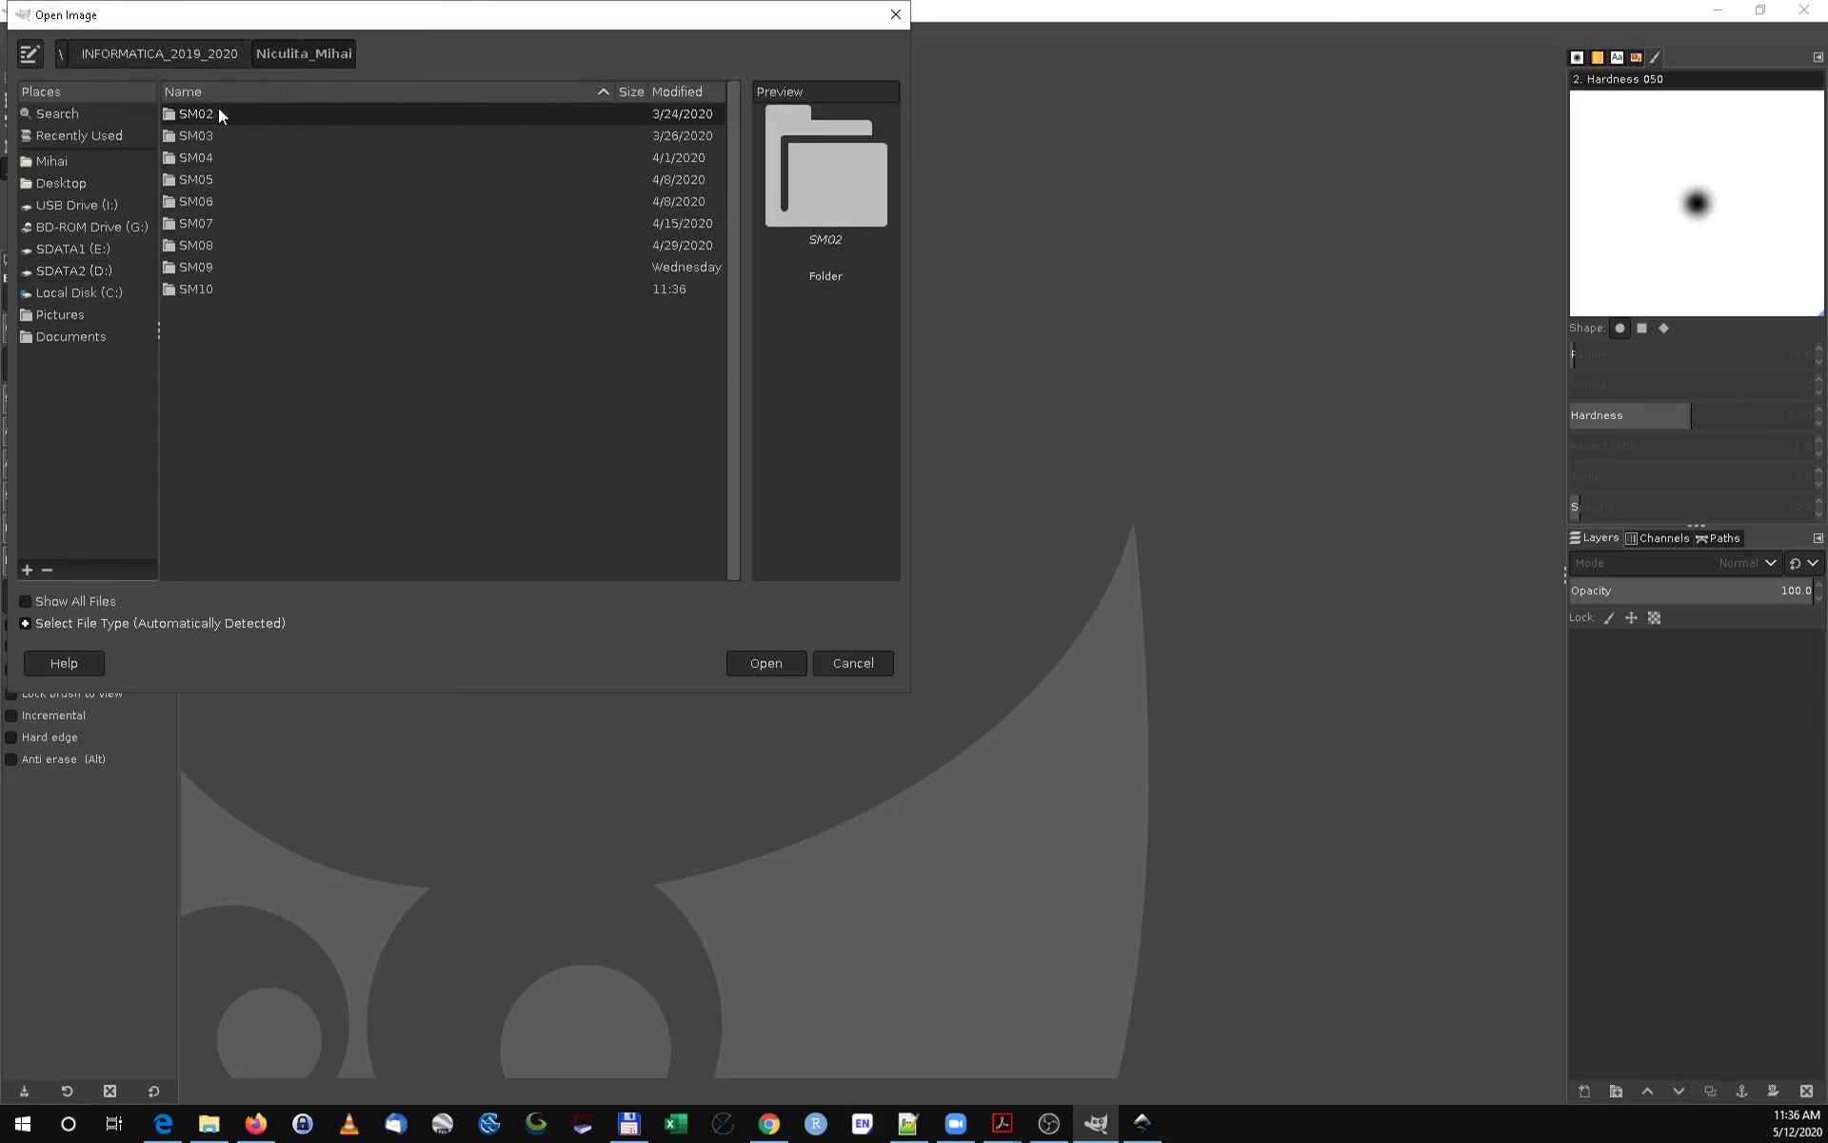
double_click(196, 289)
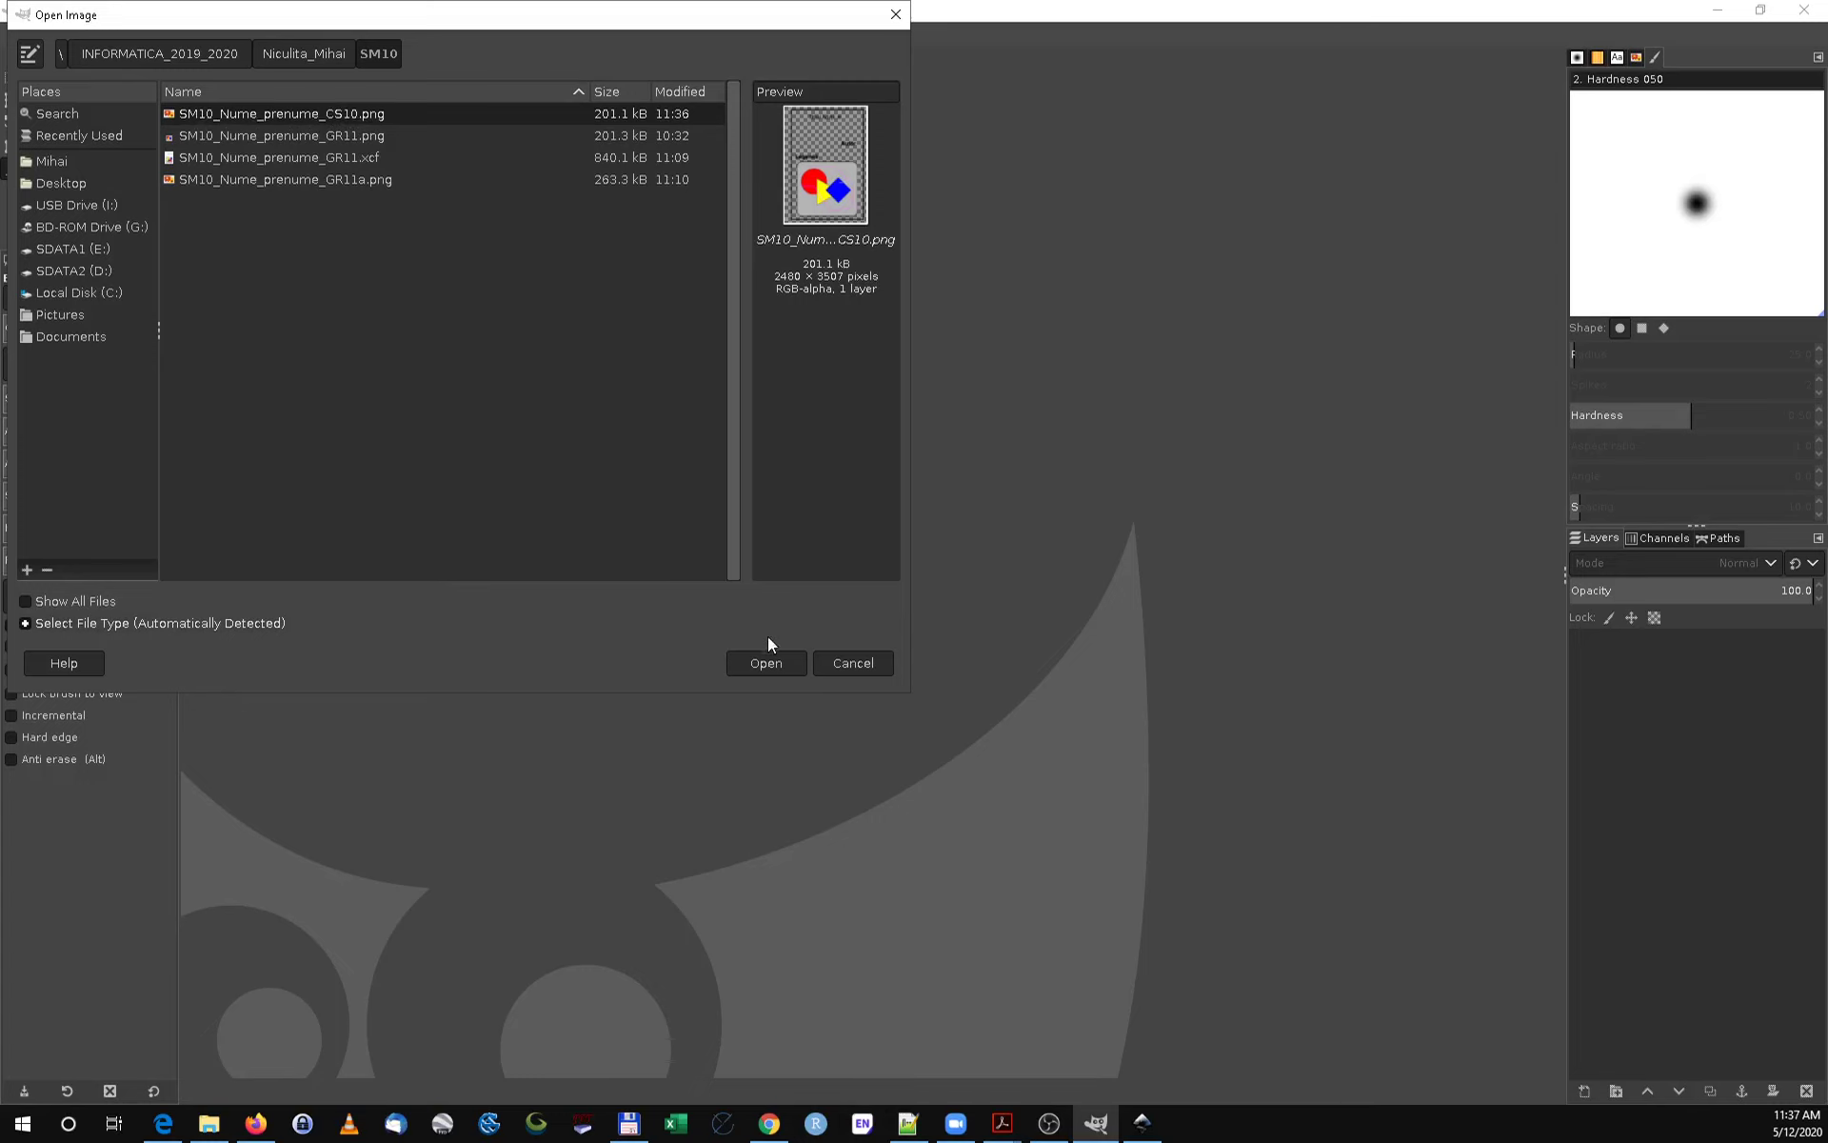
- Open SM10_Nume_prenume_CS10.png in GIMP, then switch back to Inkscape
left_click(772, 664)
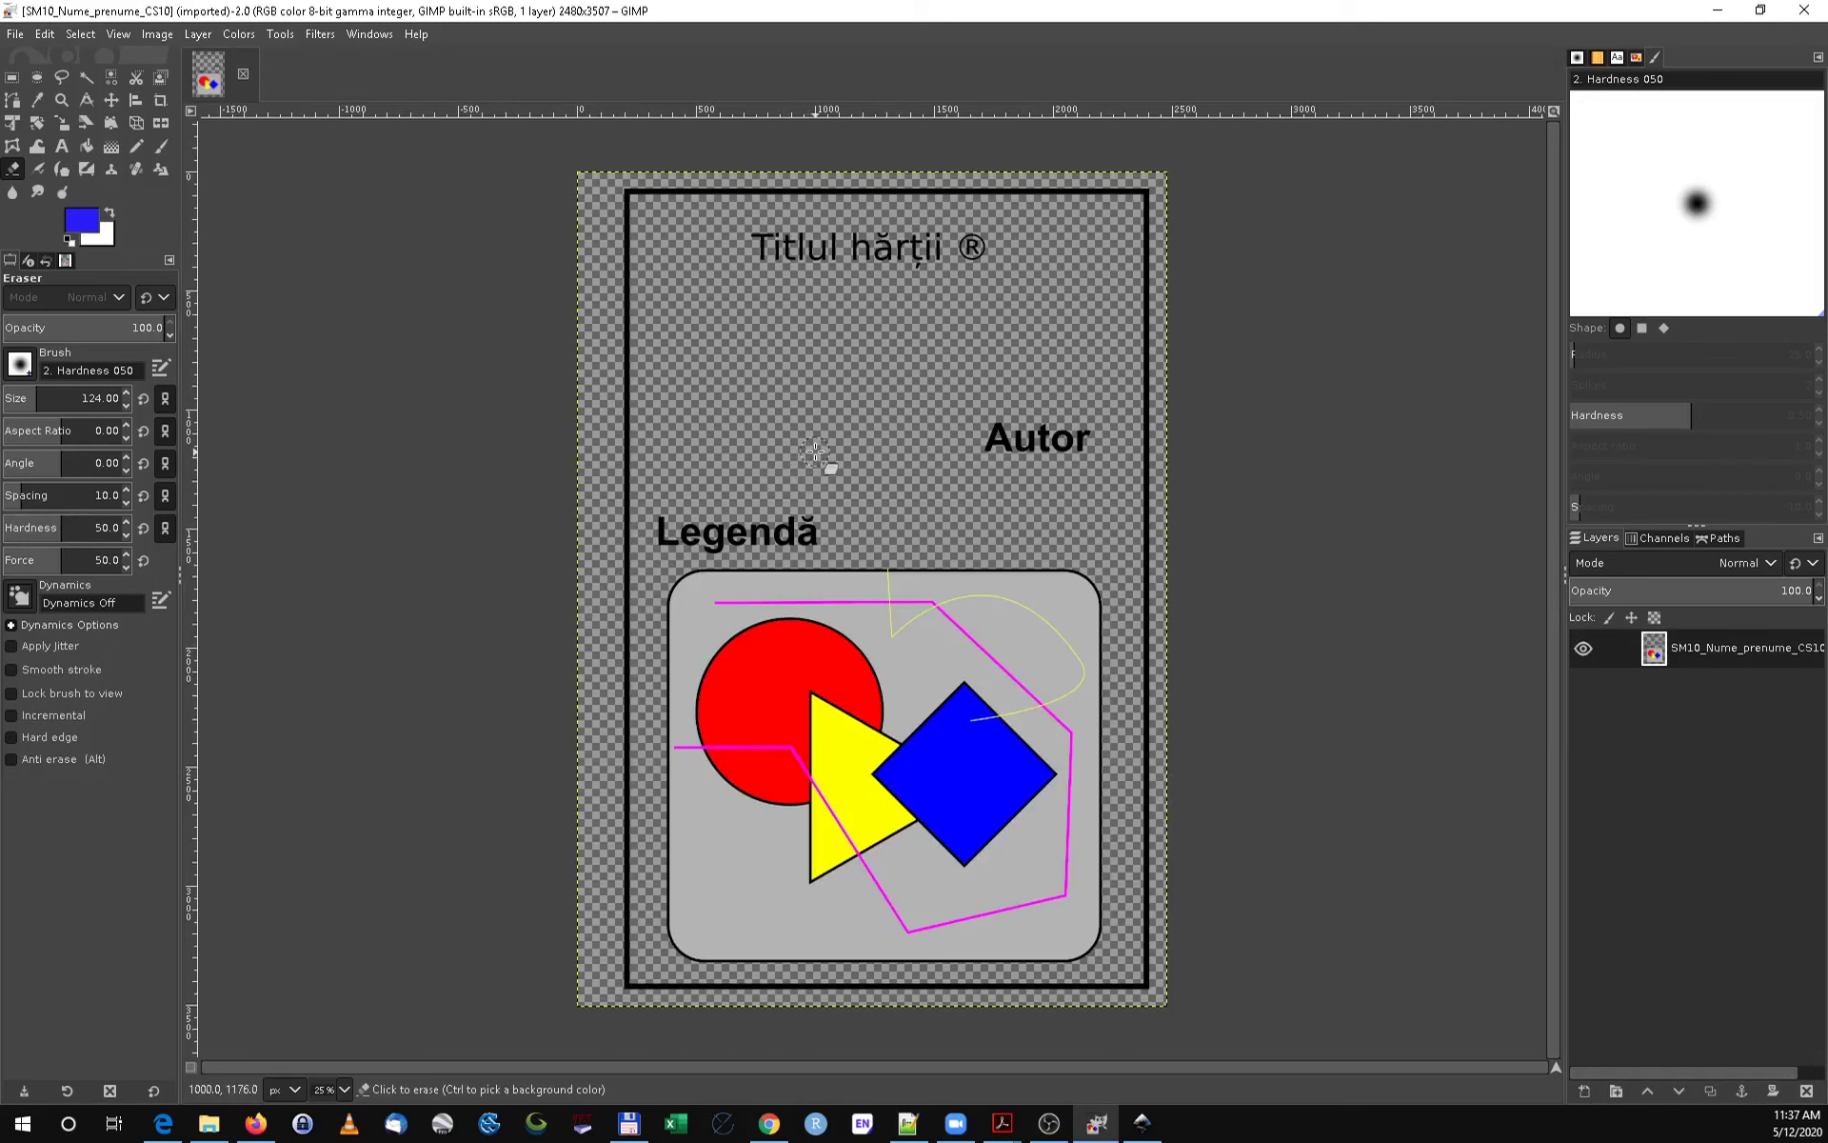
left_click(1142, 1123)
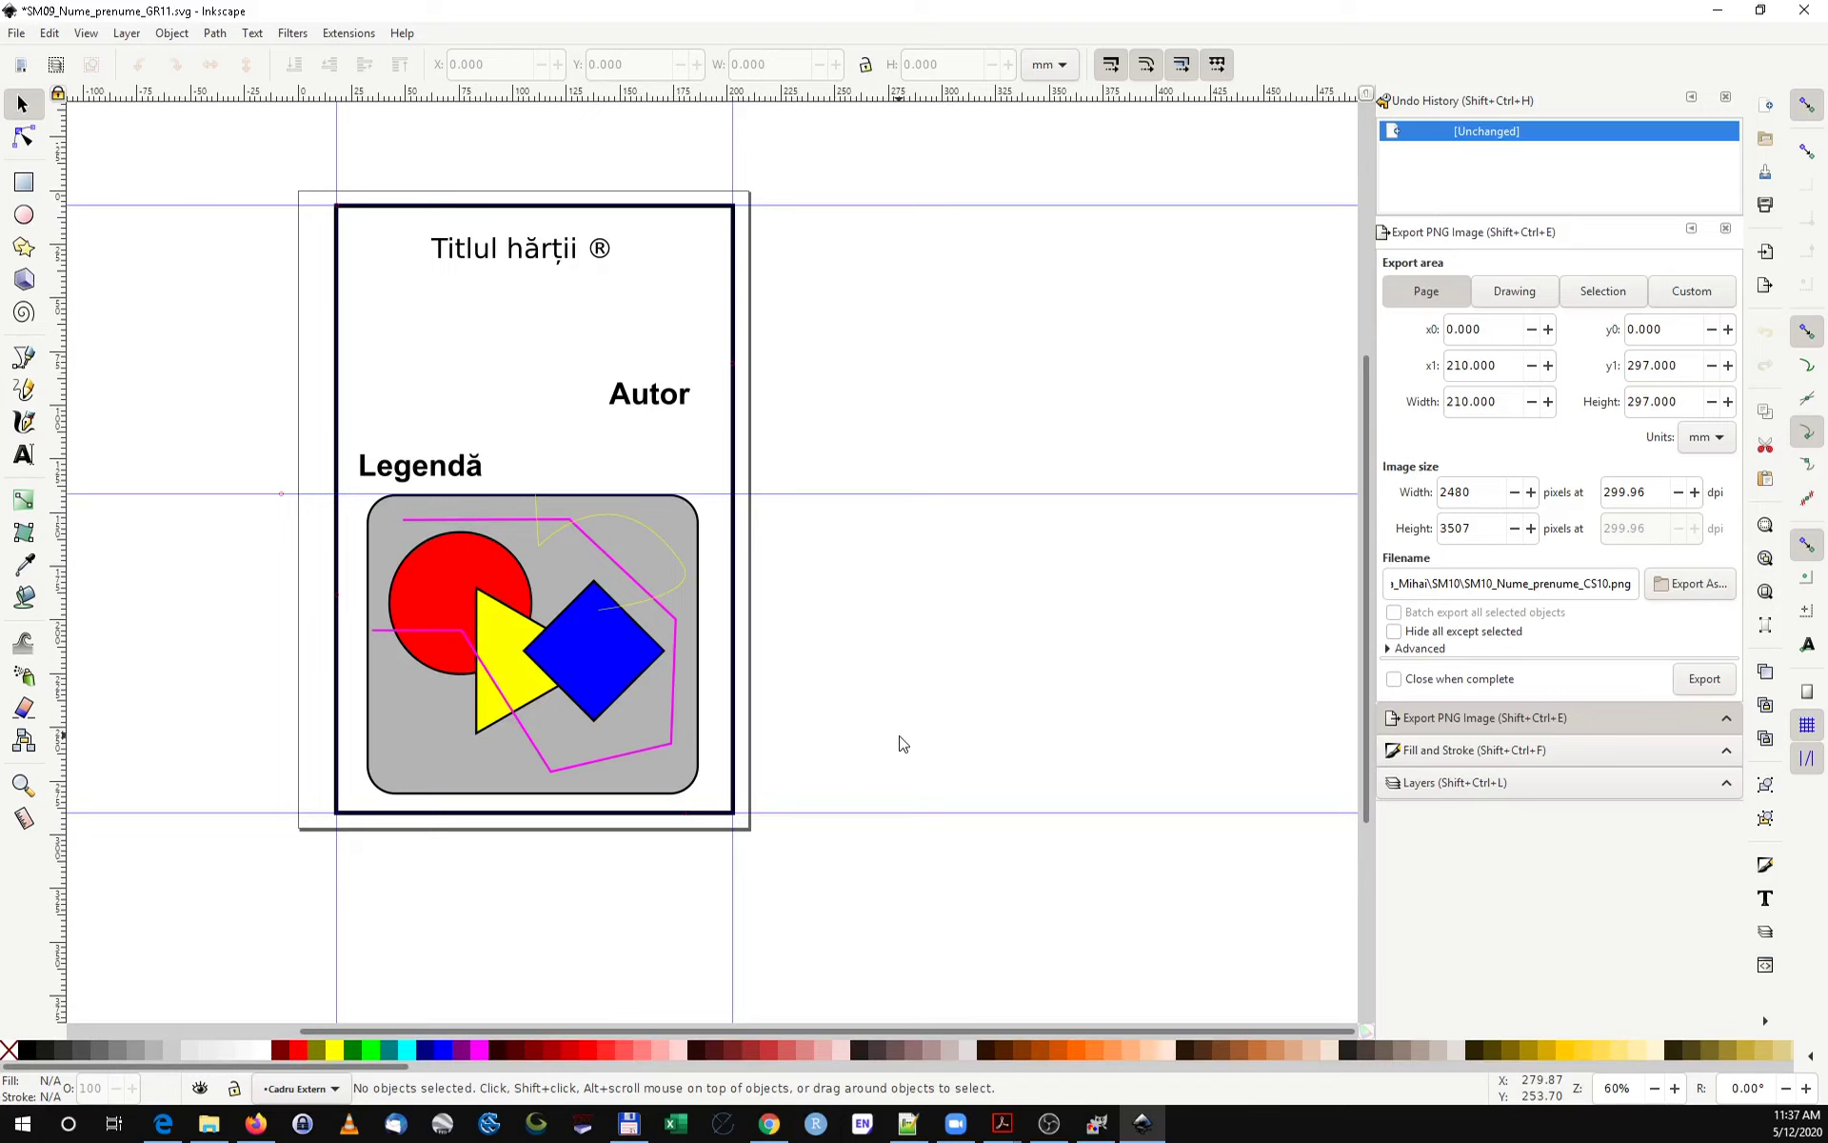
- Check in Fill and Stroke that the outer frame rectangle has no fill, then return to GIMP
left_click(738, 278)
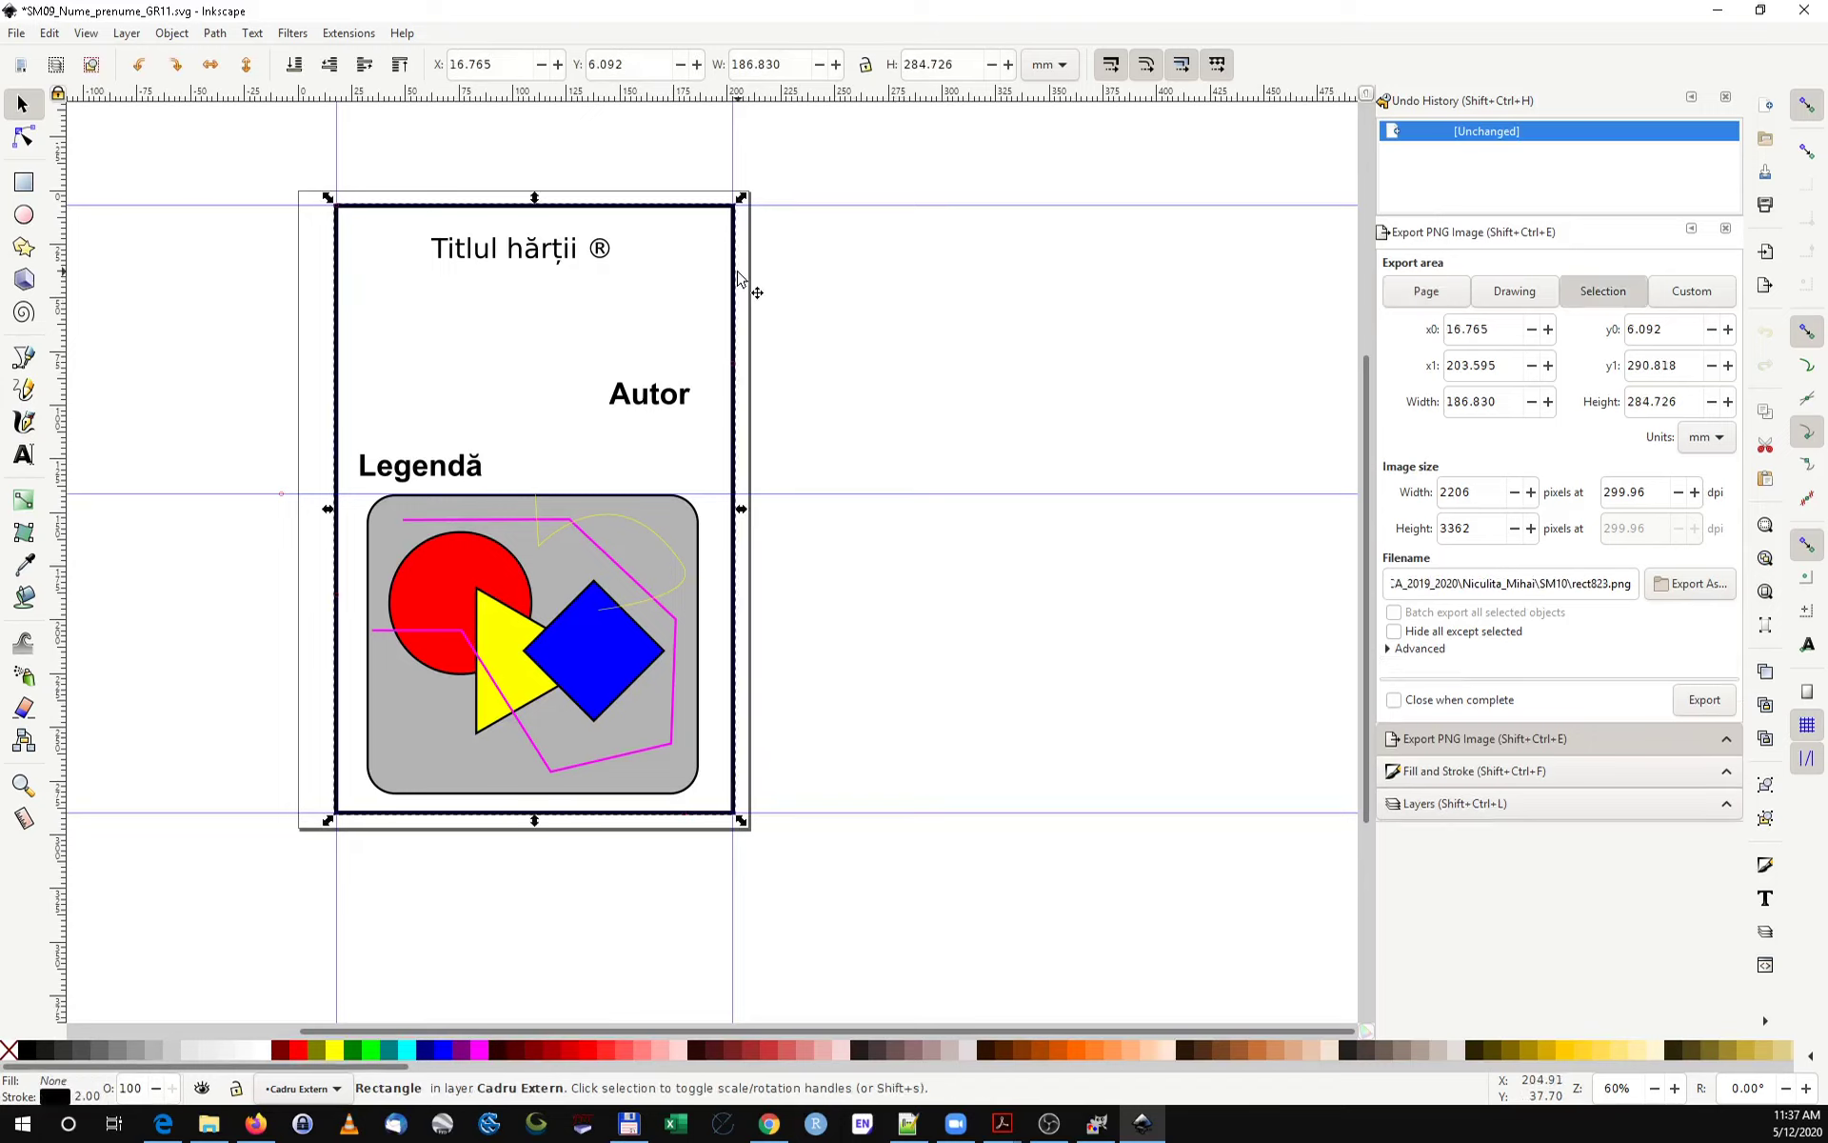
left_click(1486, 771)
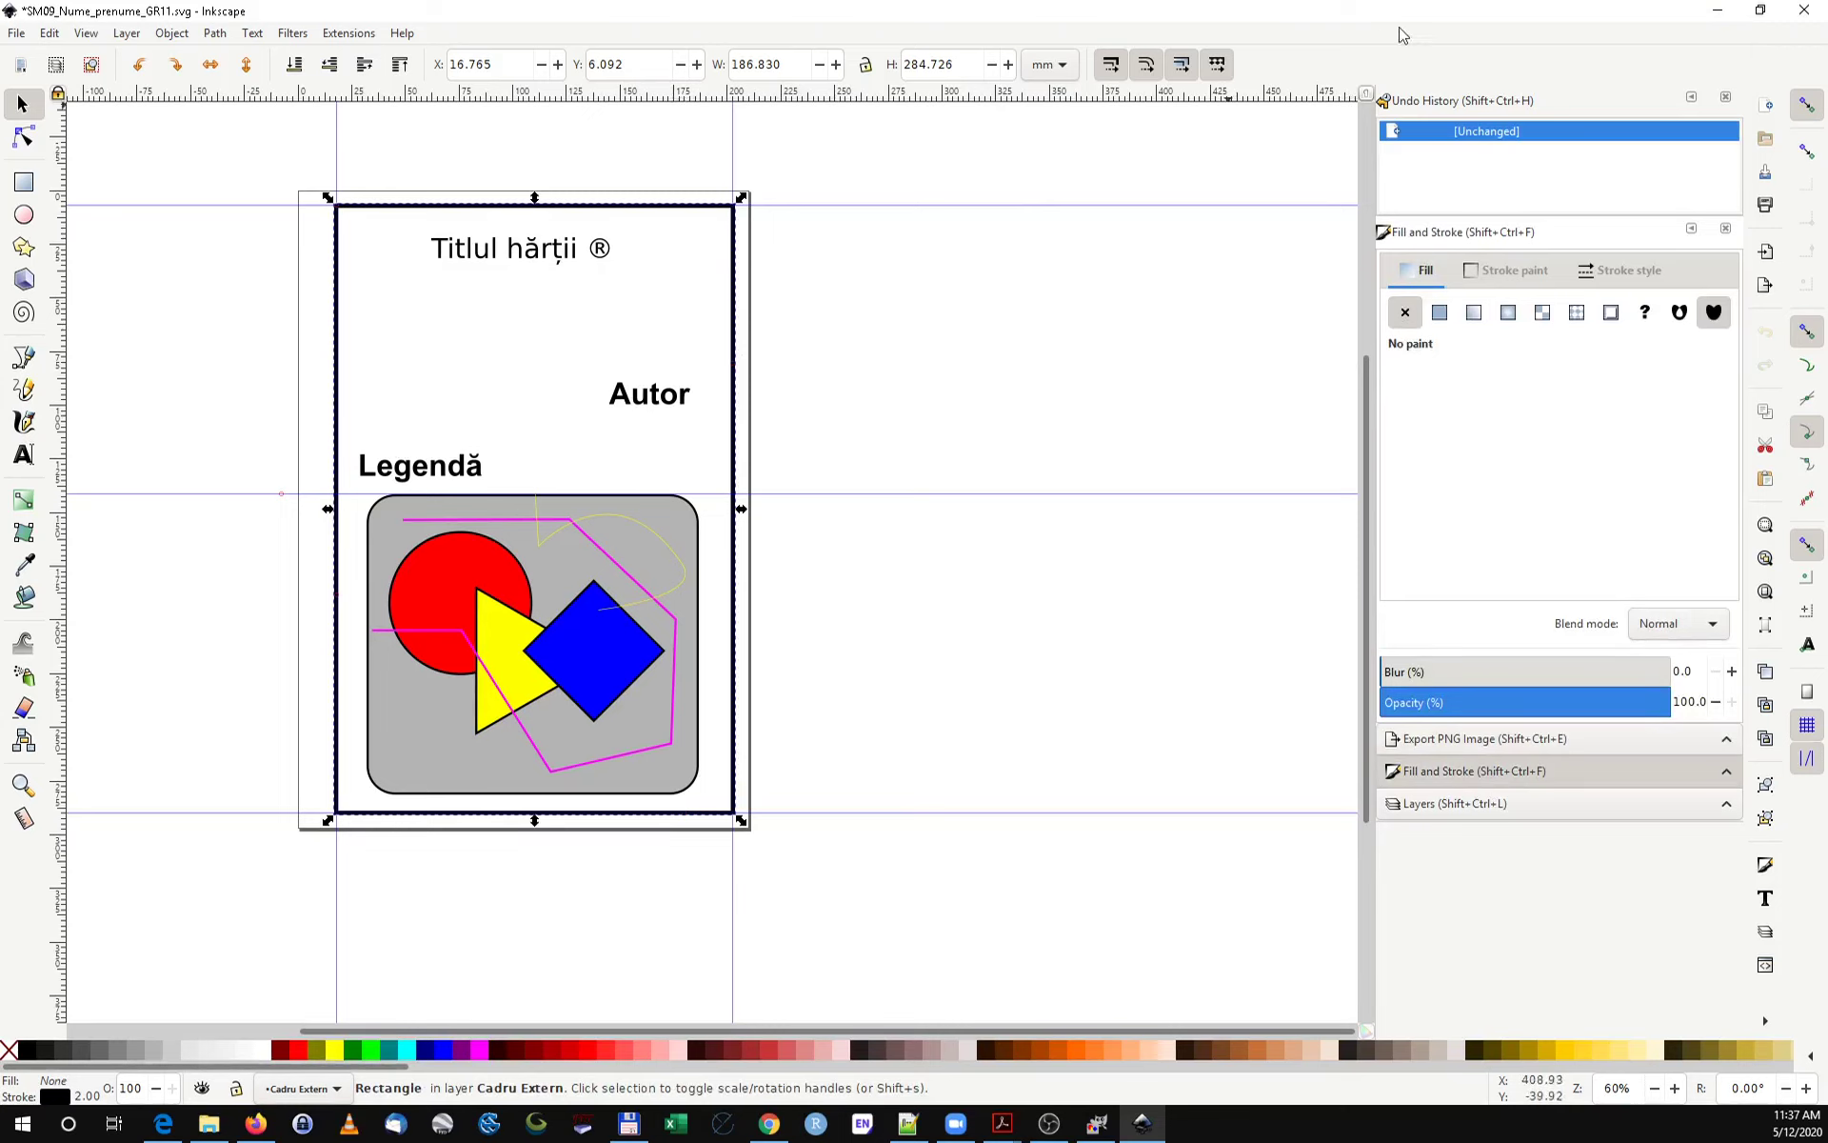
left_click(1716, 10)
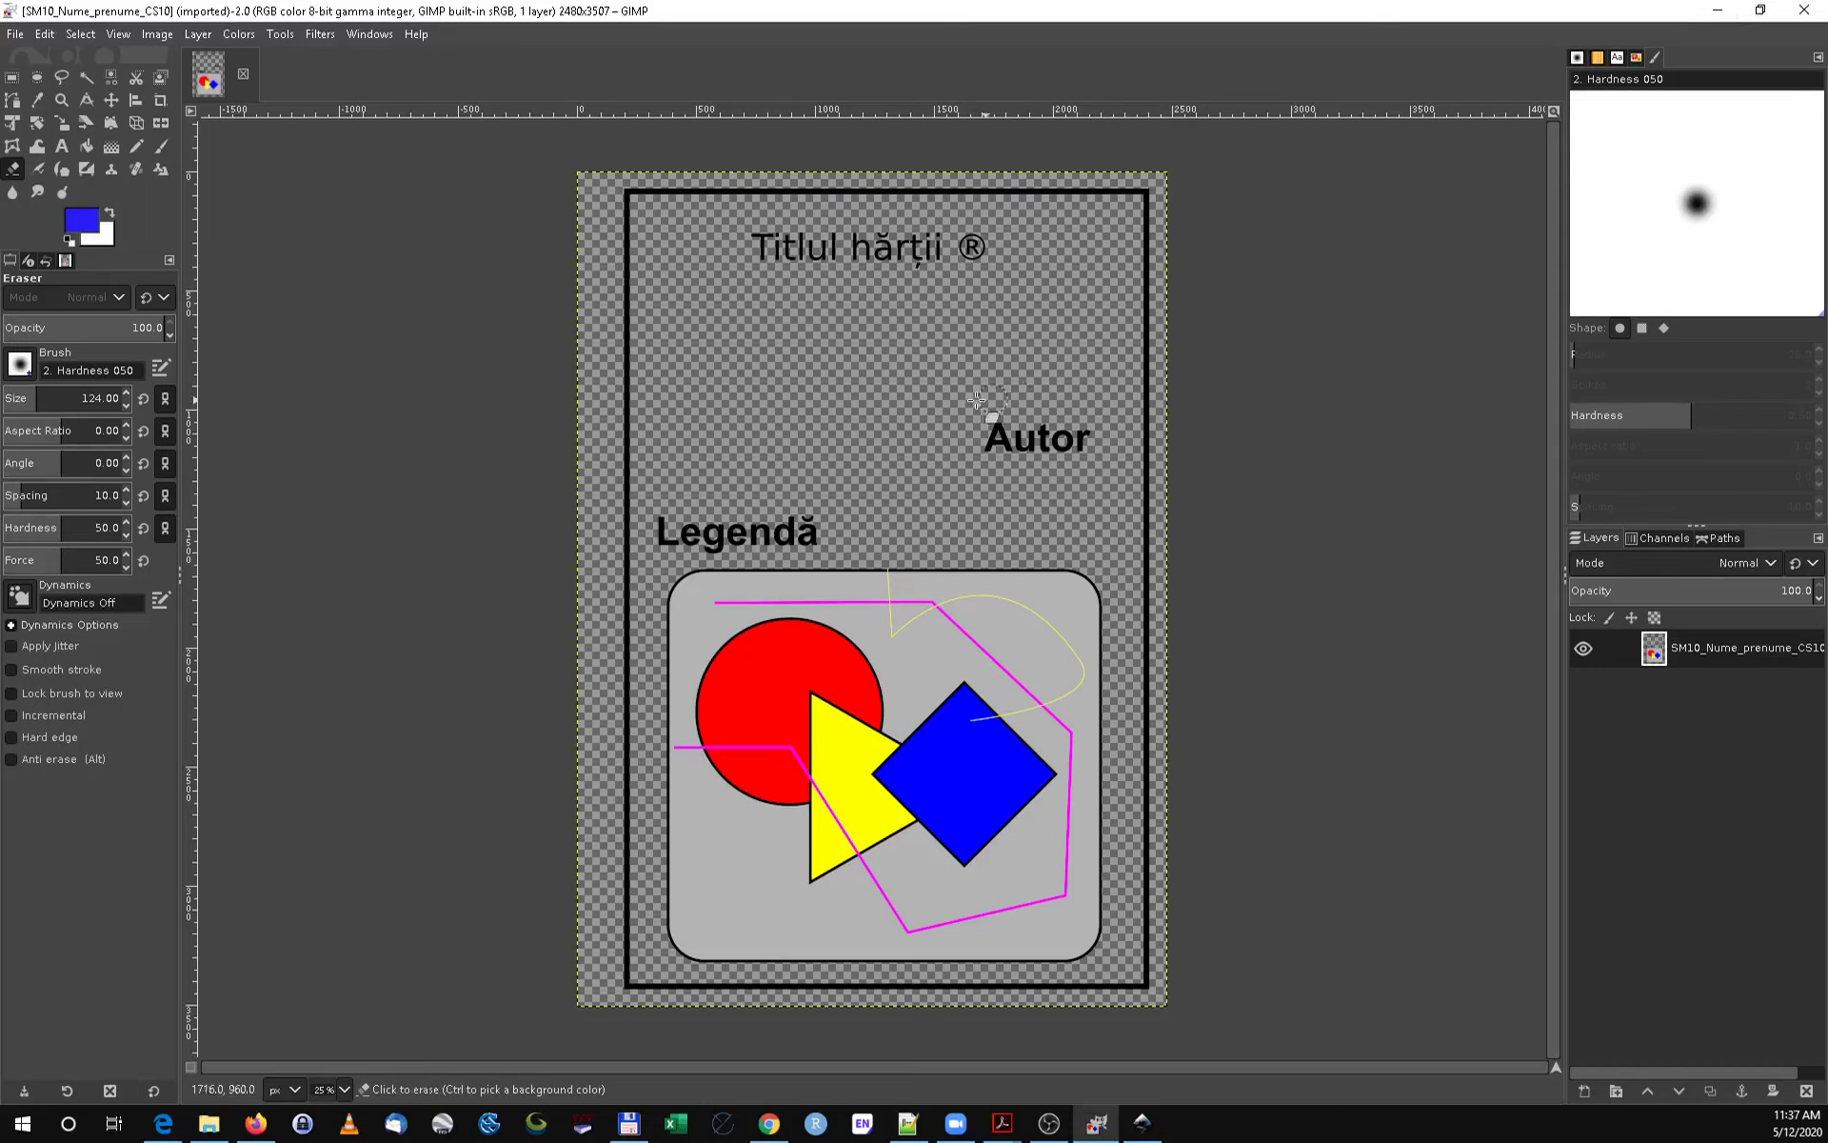
- Pick GIMP's Rectangle Select tool, glance at Inkscape, and return to the map image
left_click(13, 77)
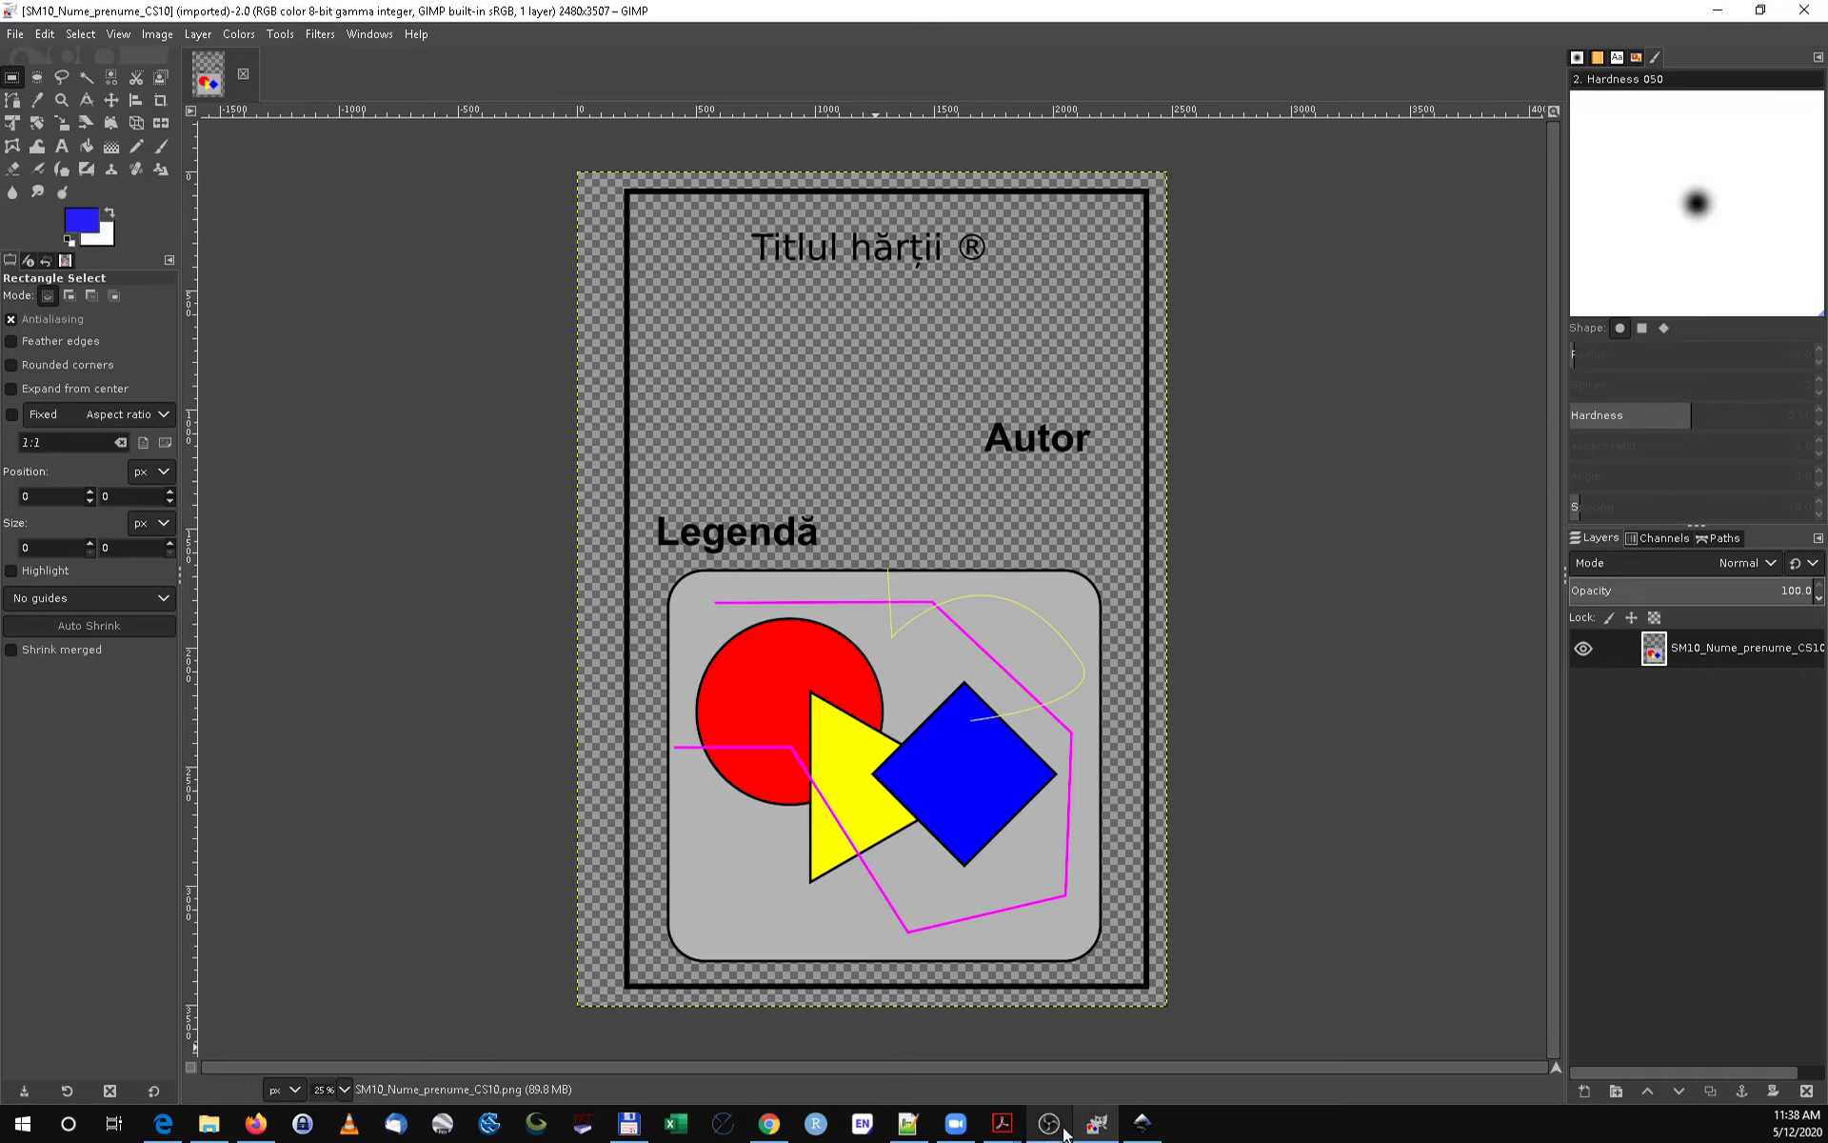
left_click(1128, 1125)
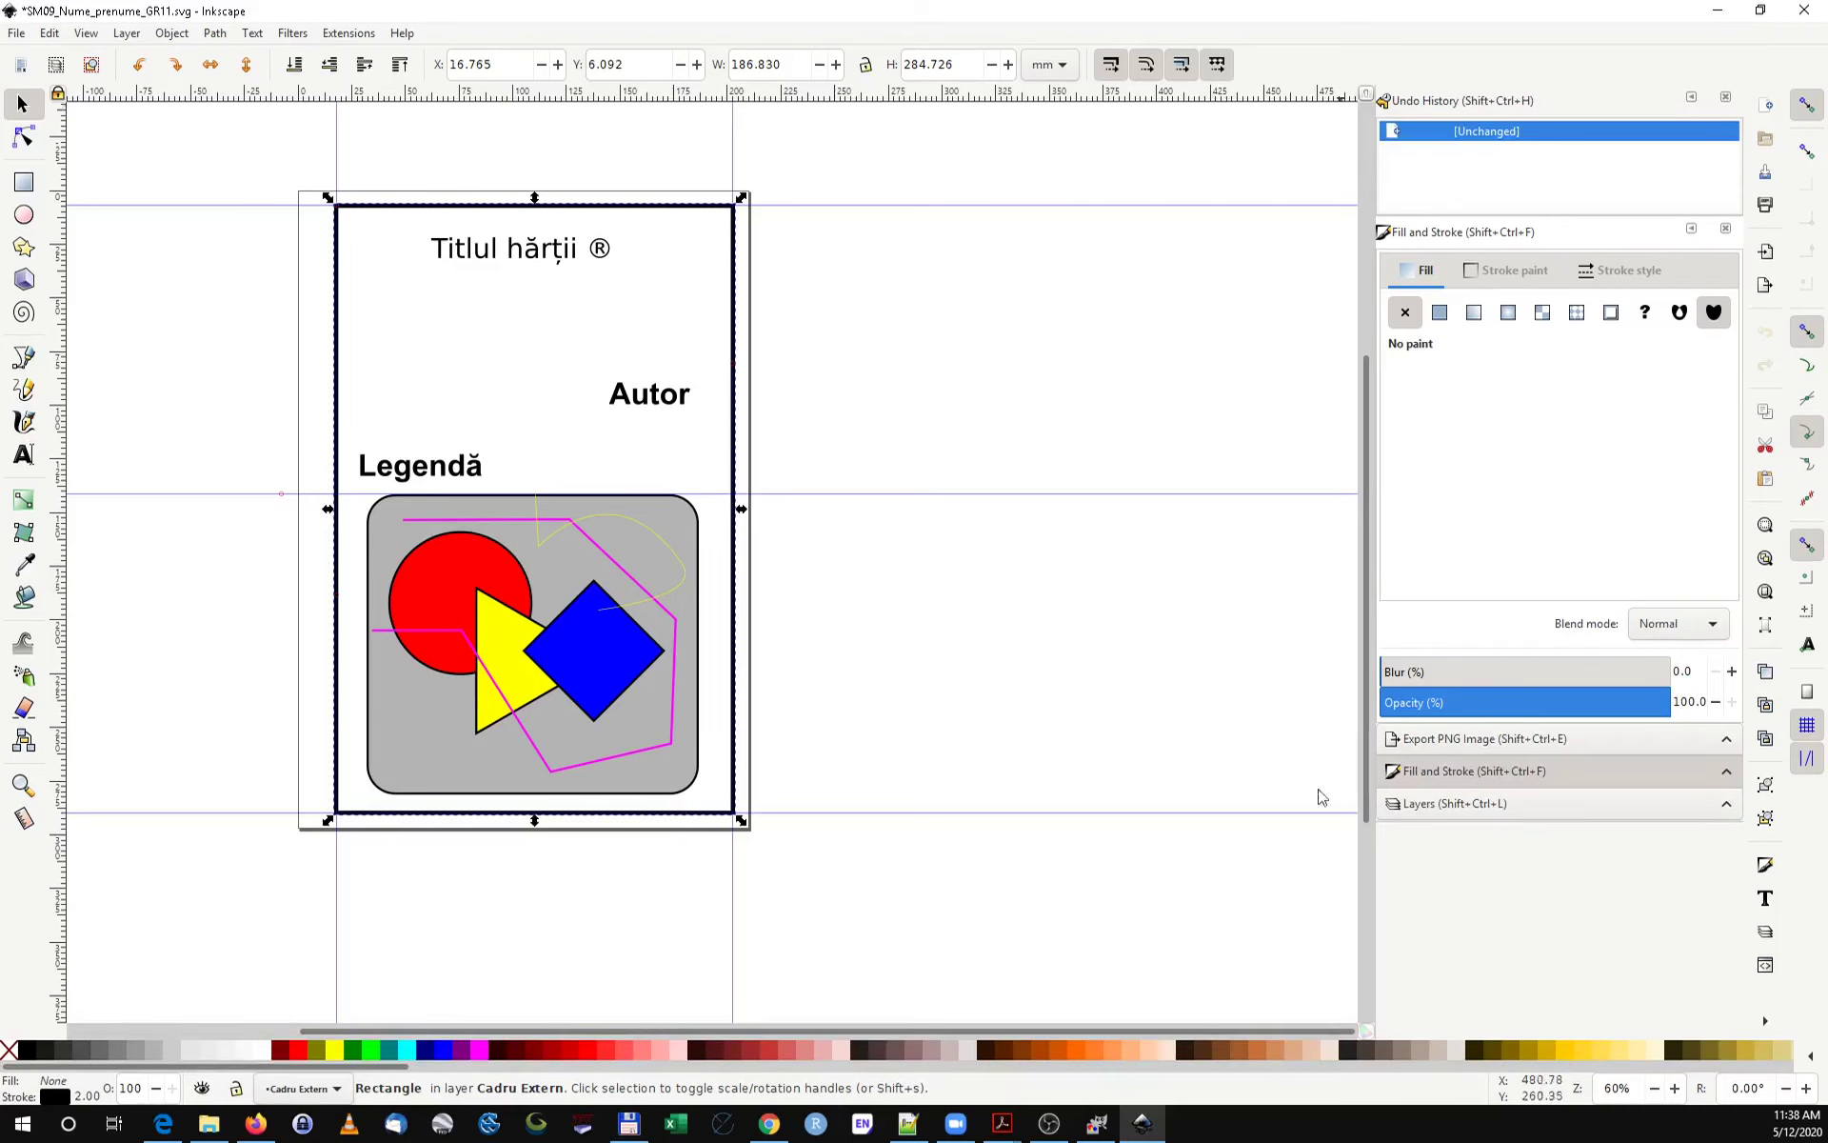
left_click(1148, 1125)
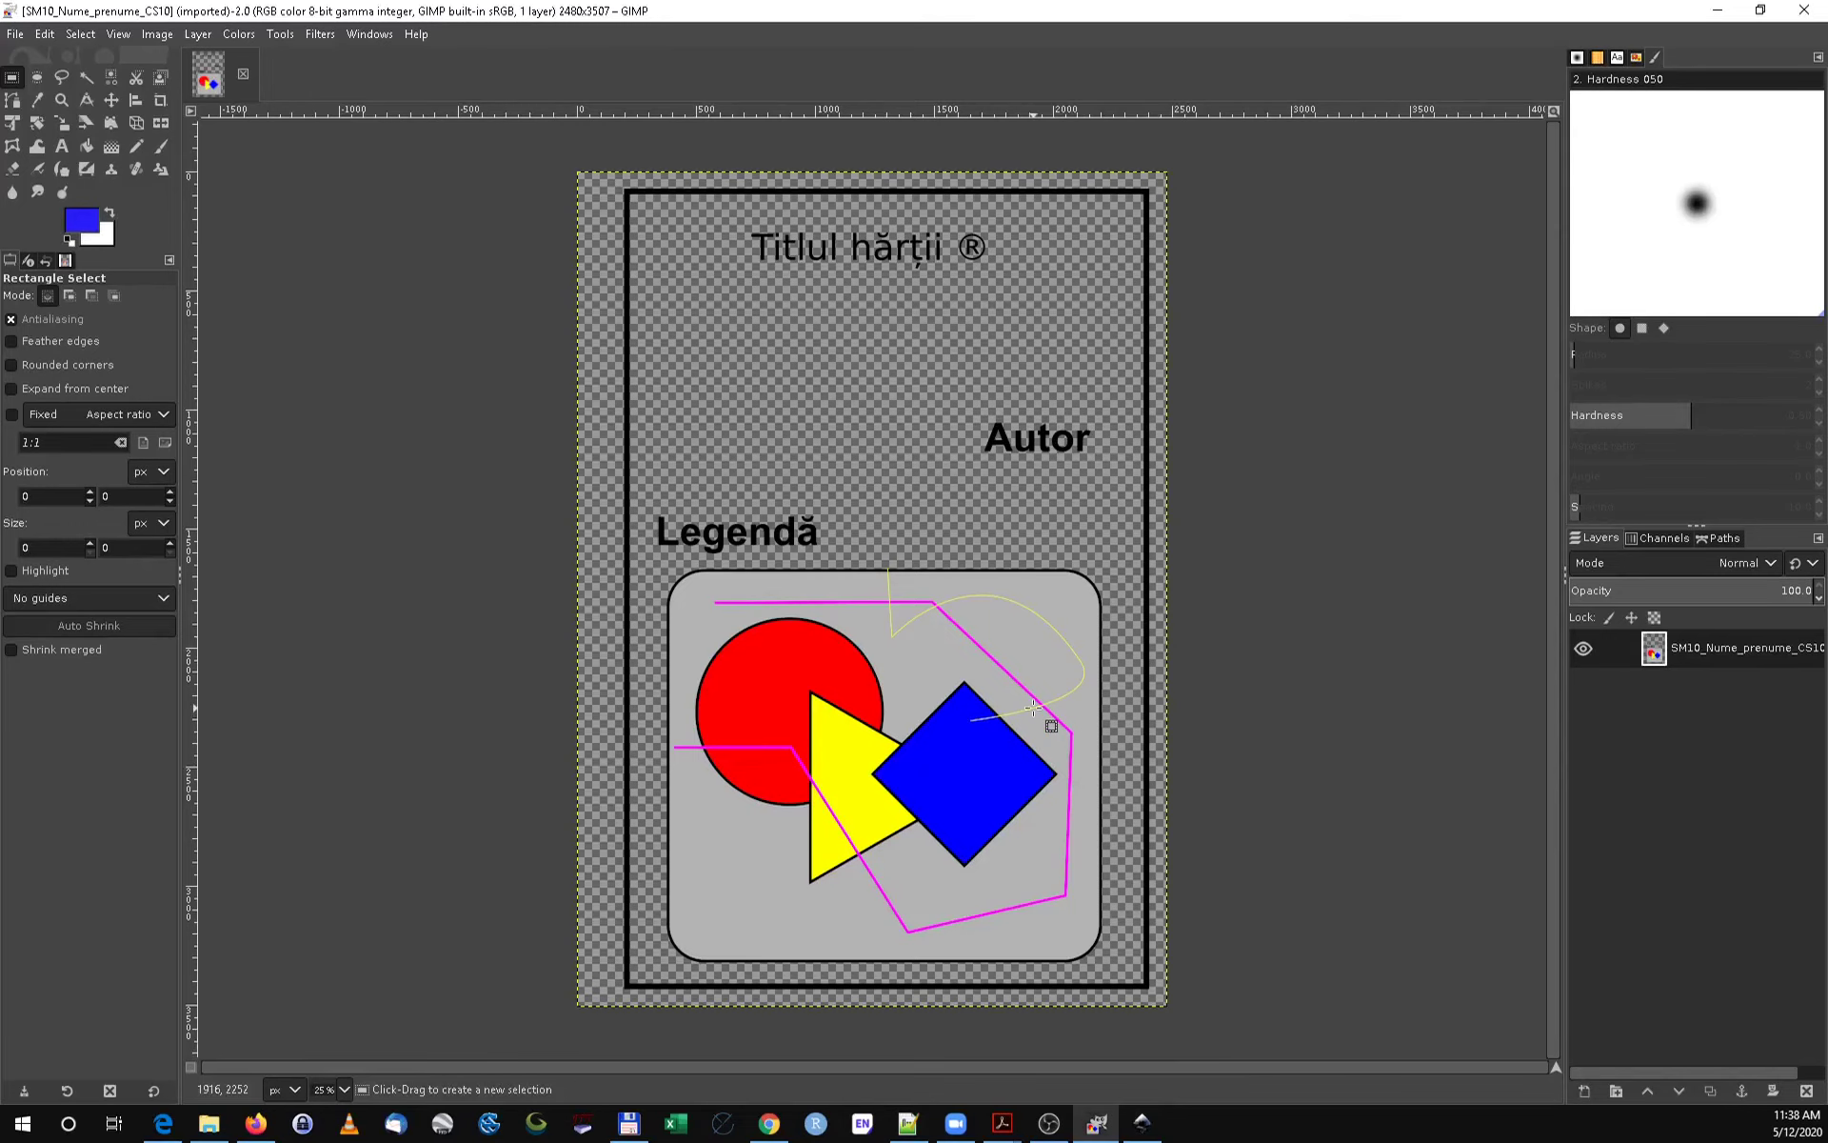